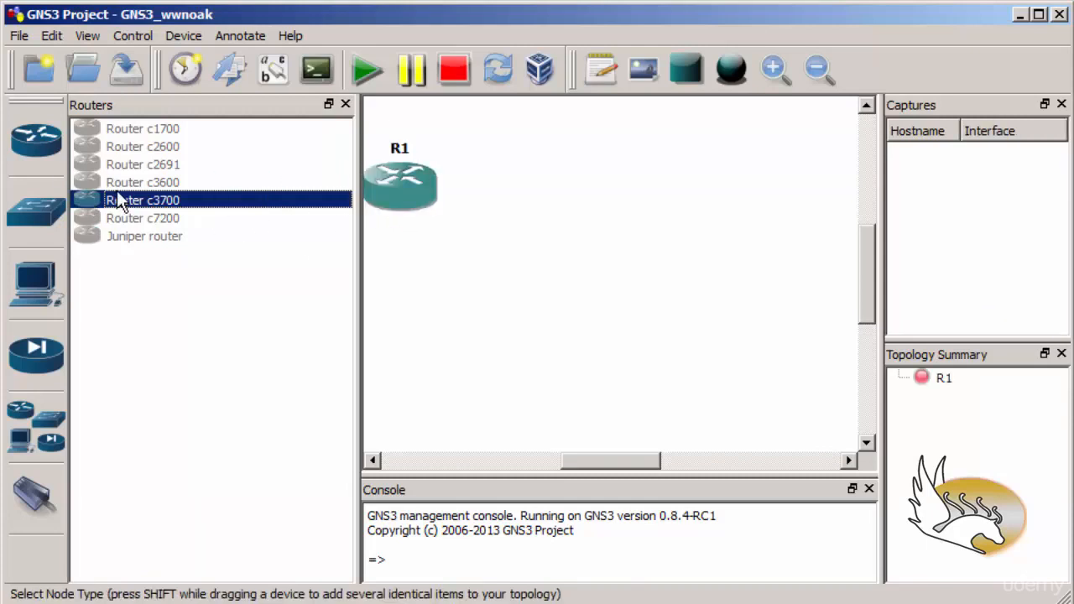
Step: Add three more Router c3700 devices to the workspace, forming a two-by-two grid with R1
drag(123, 206, 650, 189)
drag(95, 206, 410, 316)
drag(143, 208, 649, 327)
Step: Configure all four c3700 routers as a group with a WIC-2T card in wic 0
drag(741, 158, 348, 353)
right_click(391, 193)
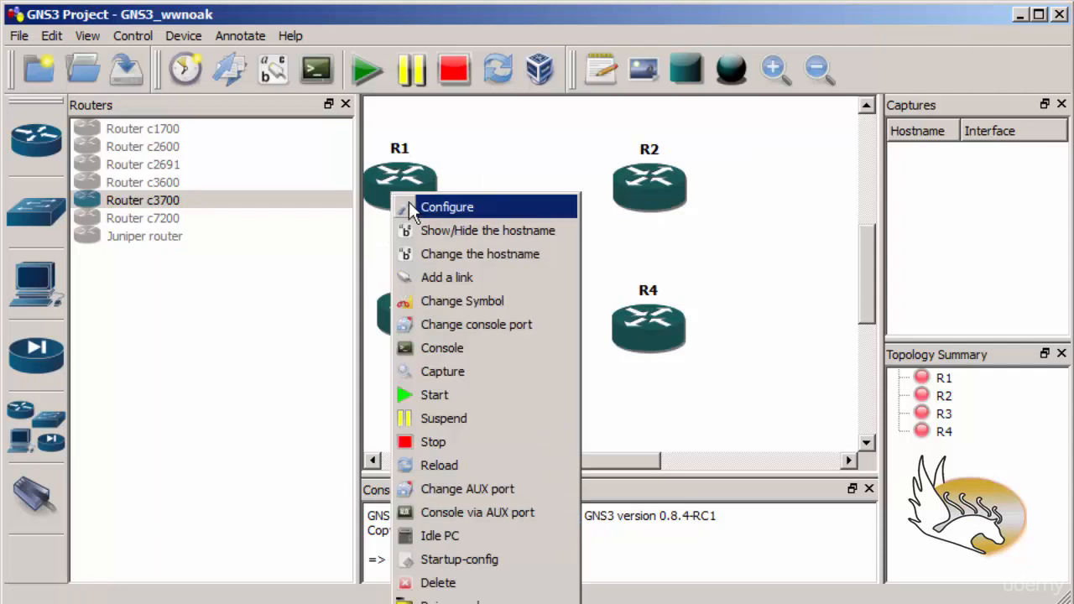
click(415, 208)
drag(744, 310, 242, 41)
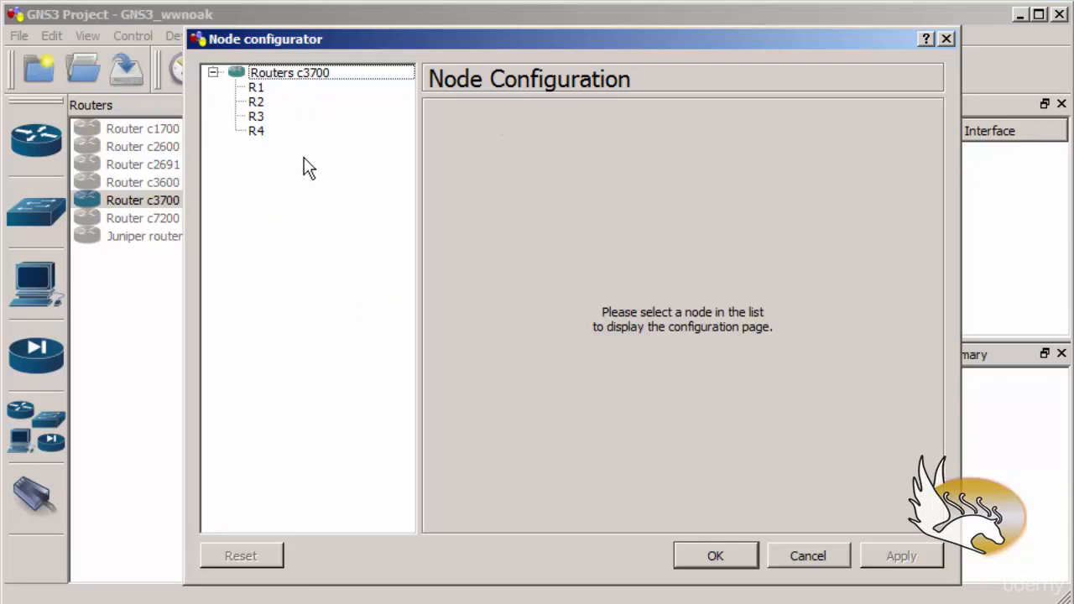
click(295, 74)
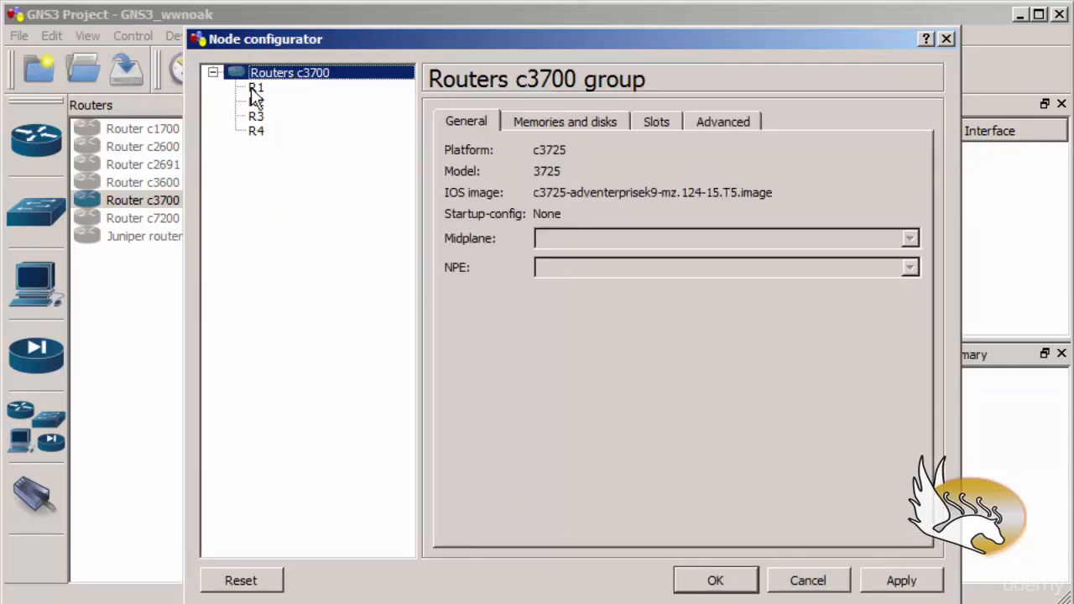
click(657, 122)
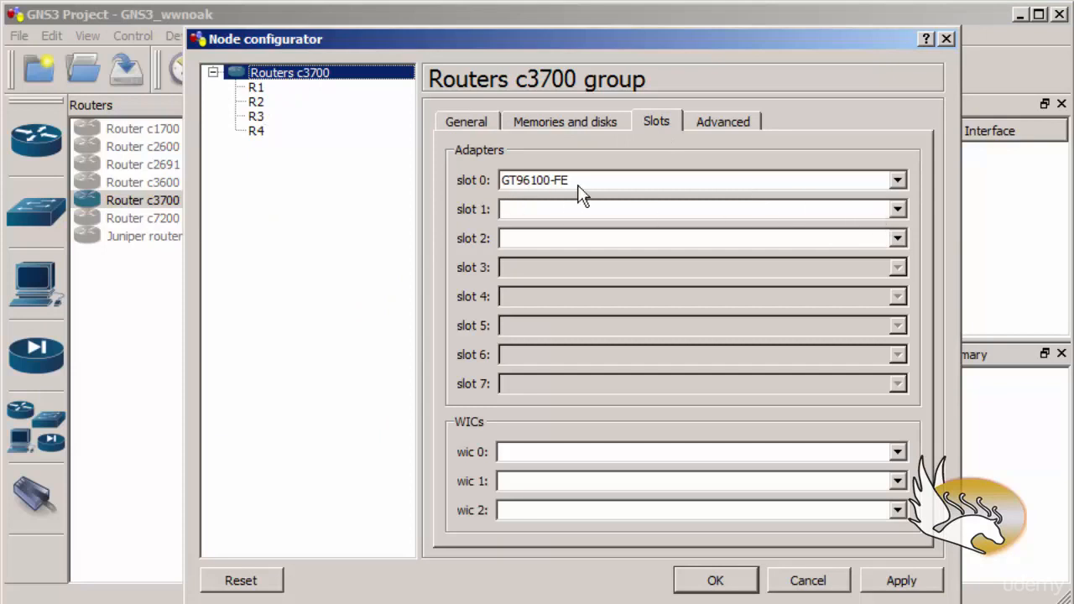
click(899, 452)
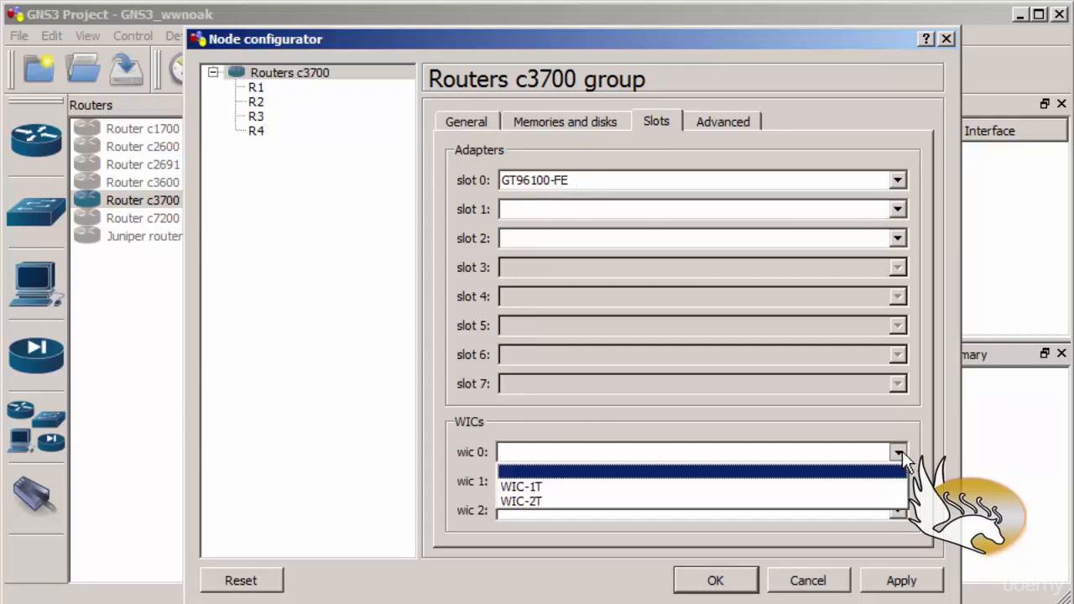
click(826, 502)
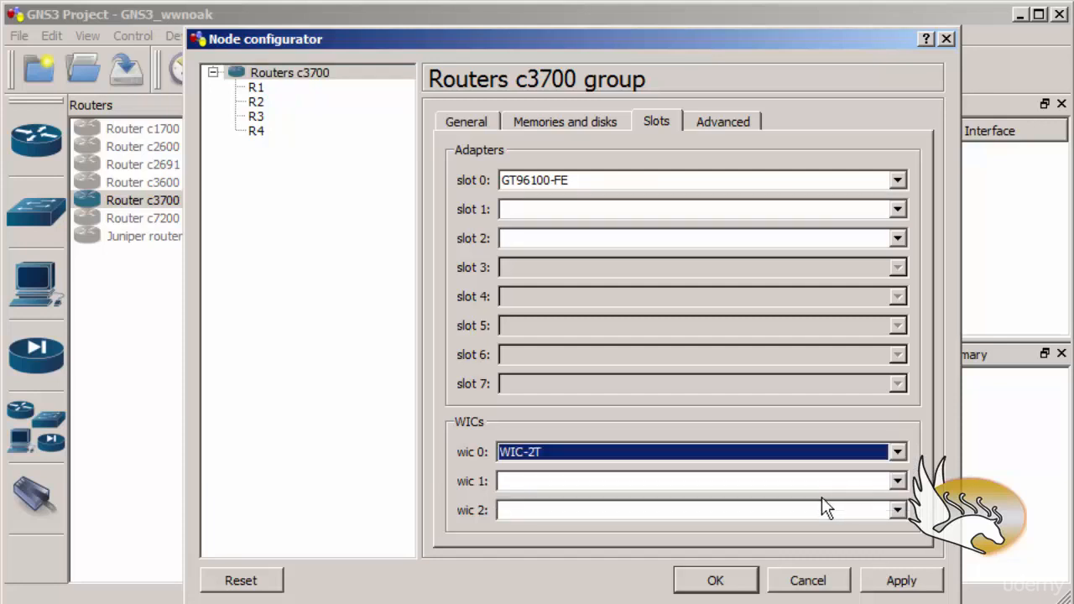
click(755, 579)
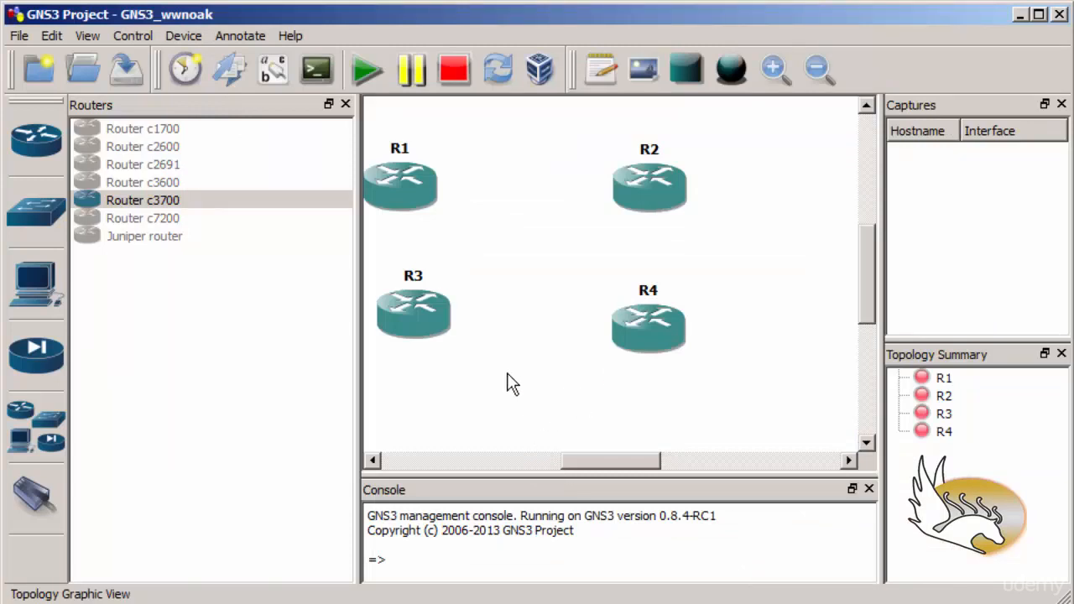
Step: Align R3 under R1 and R4 level with R3, and add two more Router c3700 devices side by side below them
drag(439, 329, 425, 329)
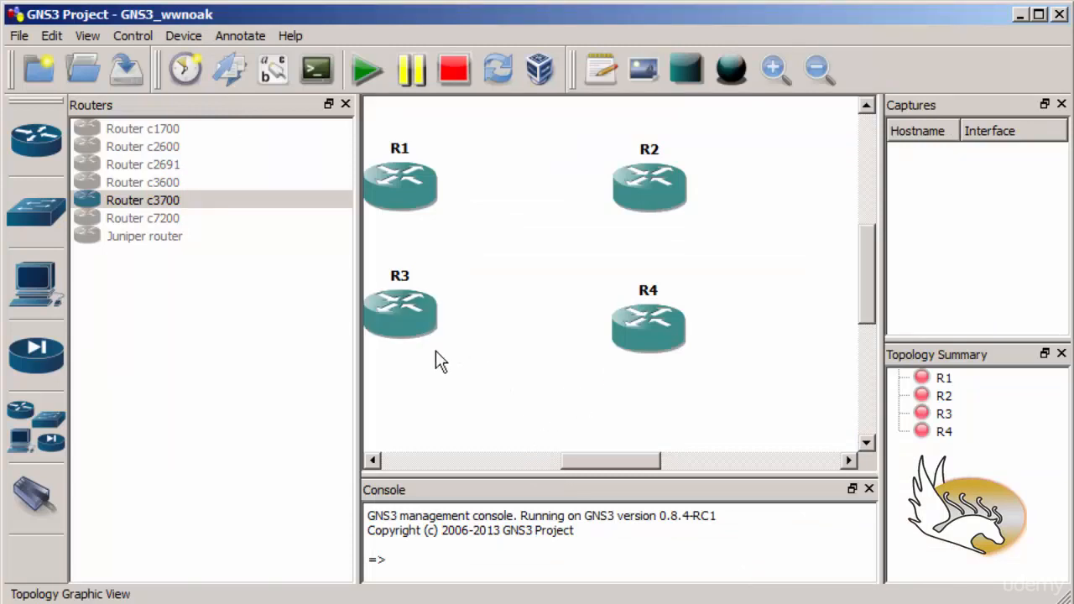
drag(678, 345, 687, 336)
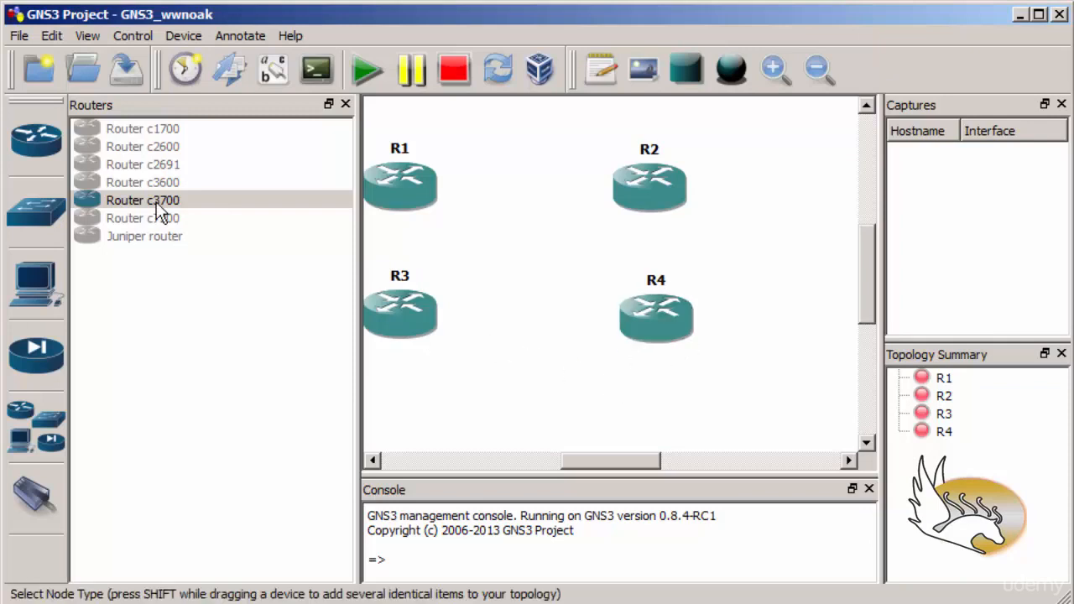
click(133, 205)
drag(134, 212, 459, 420)
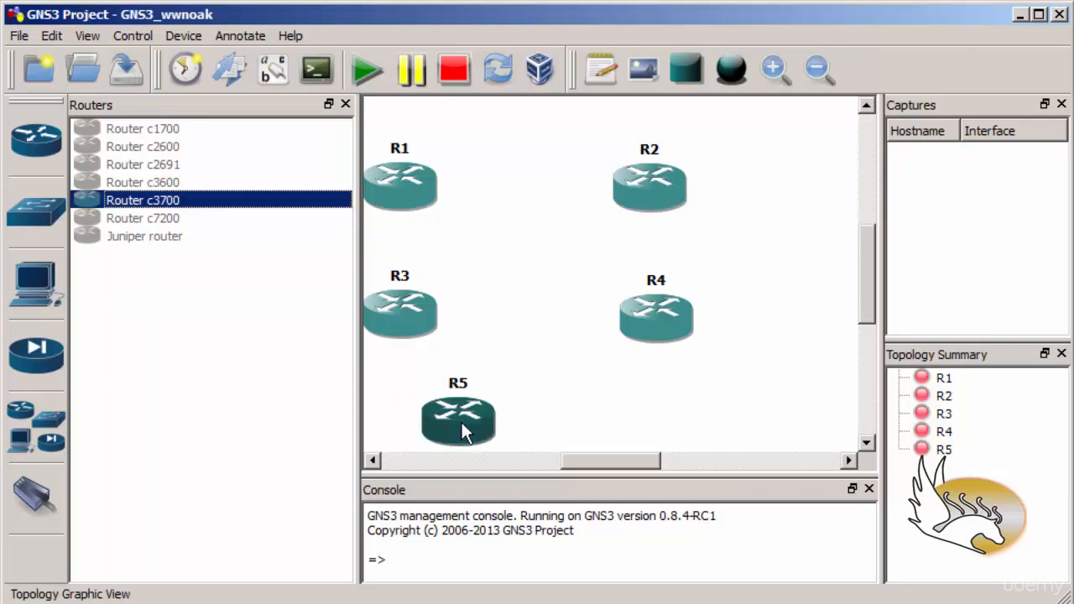
drag(160, 204, 395, 429)
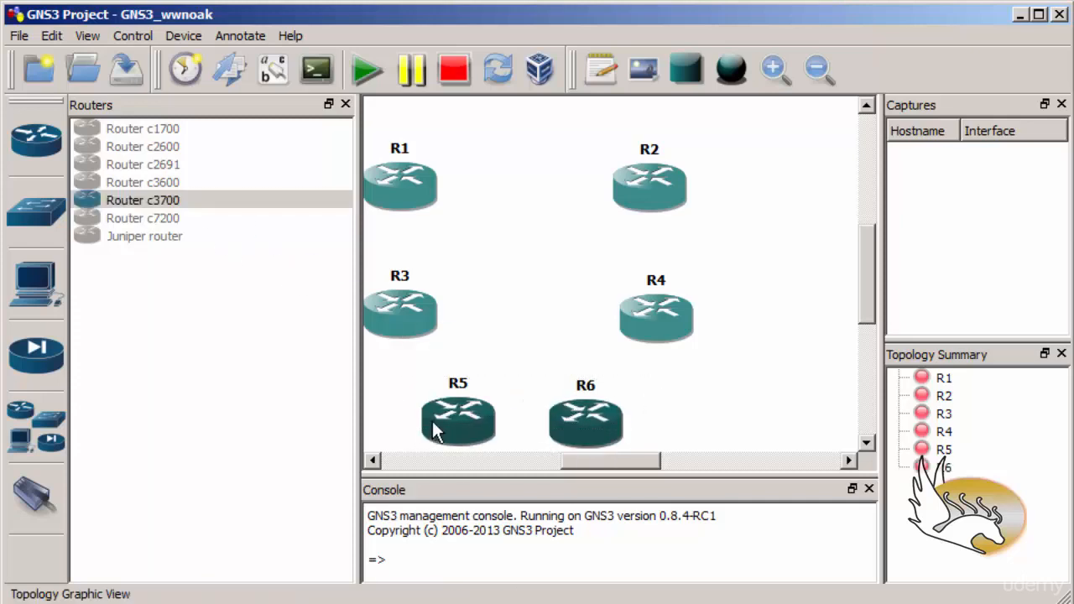
Step: Change the symbol of R5 and R6 to multilayer_switch
right_click(435, 430)
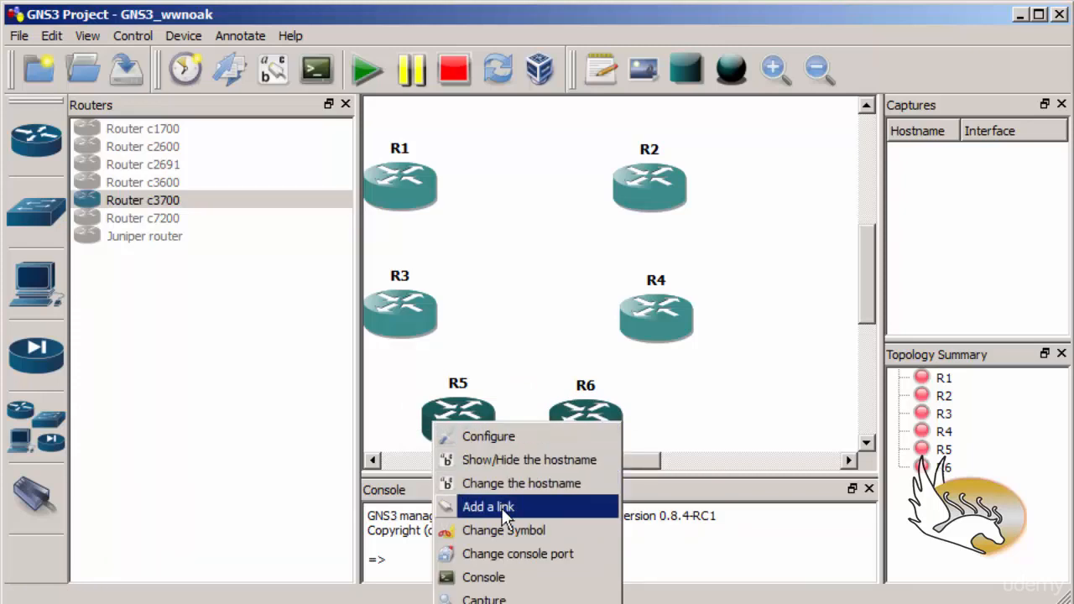
click(537, 531)
drag(935, 303, 539, 102)
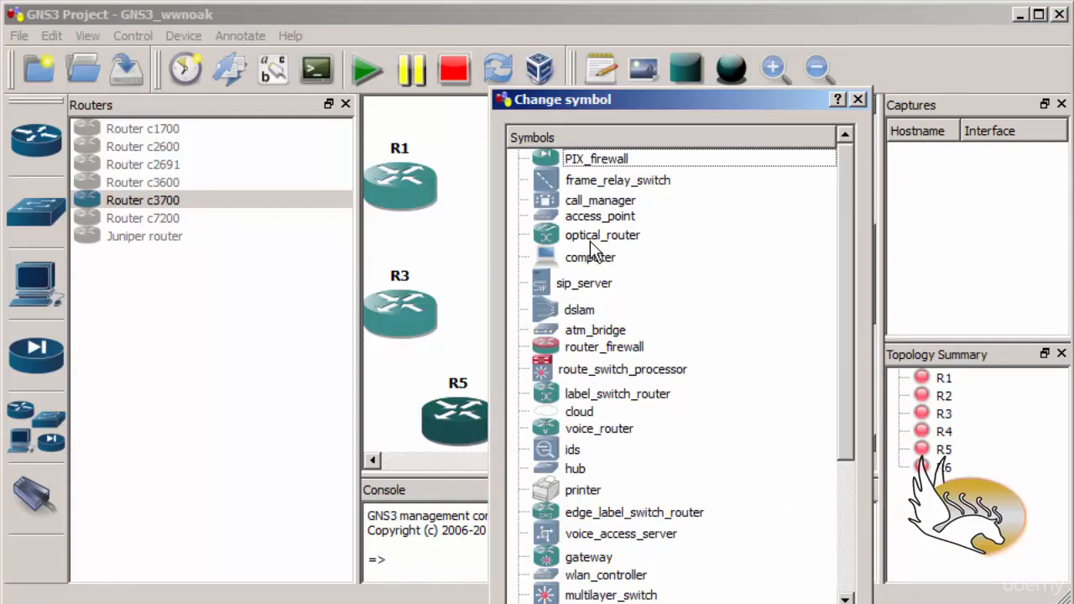
click(615, 593)
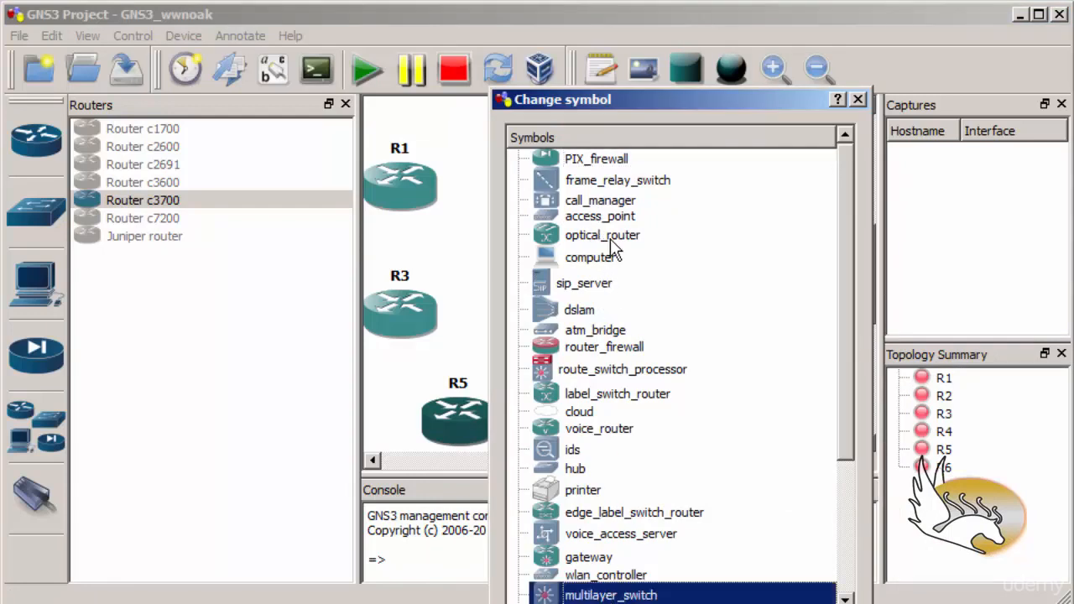
drag(619, 102, 569, 74)
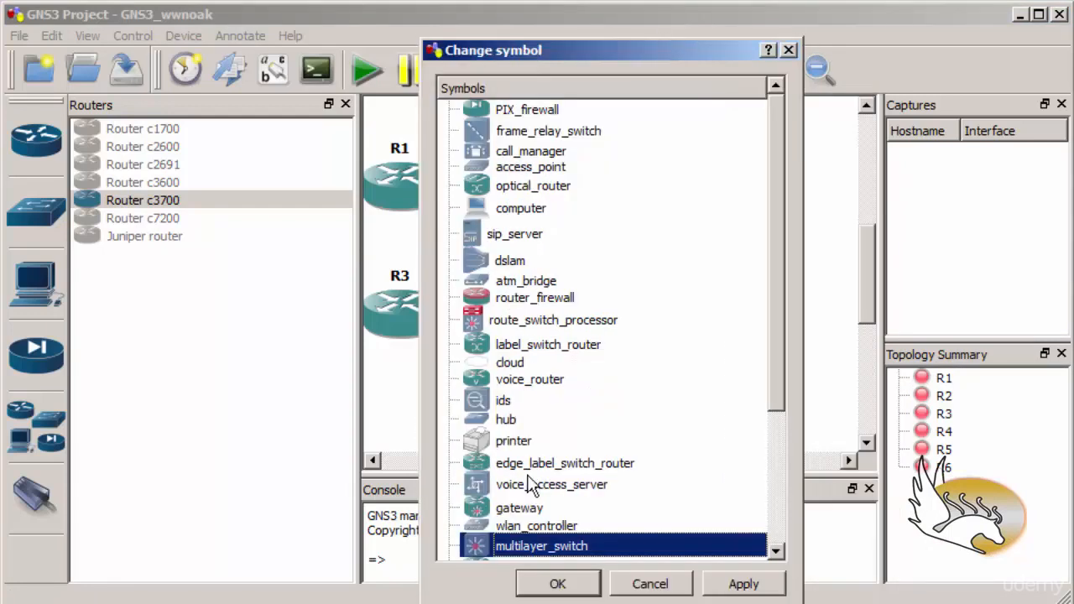
click(560, 587)
Step: Configure R5 and R6 as a group with an NM-16ESW adapter in slot 1
drag(652, 385, 421, 463)
right_click(471, 440)
click(472, 439)
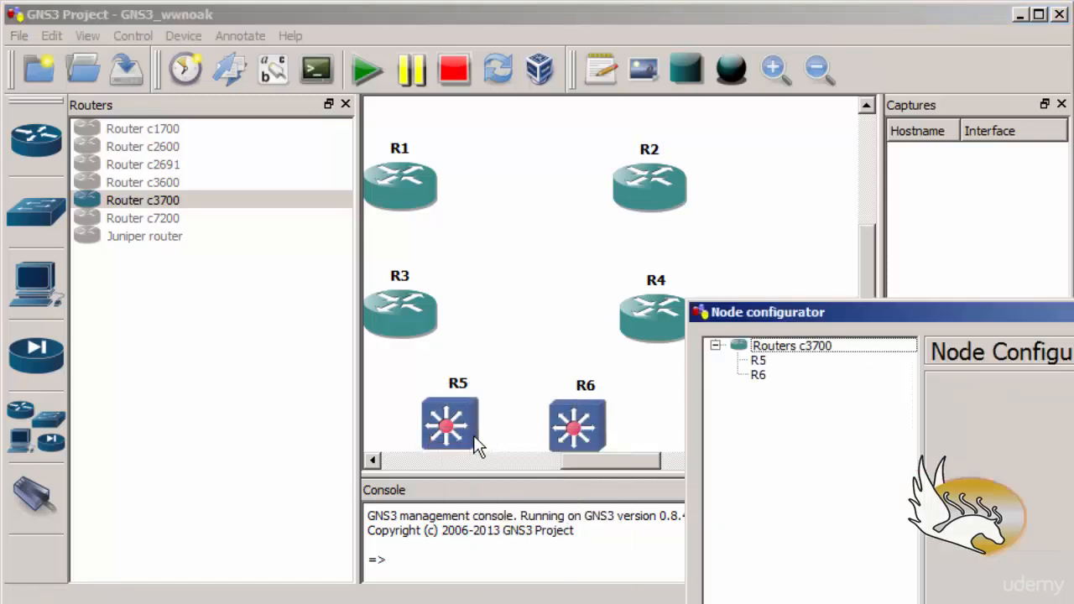
mouse_move(722, 311)
mouse_down()
mouse_move(305, 102)
mouse_move(198, 68)
mouse_up()
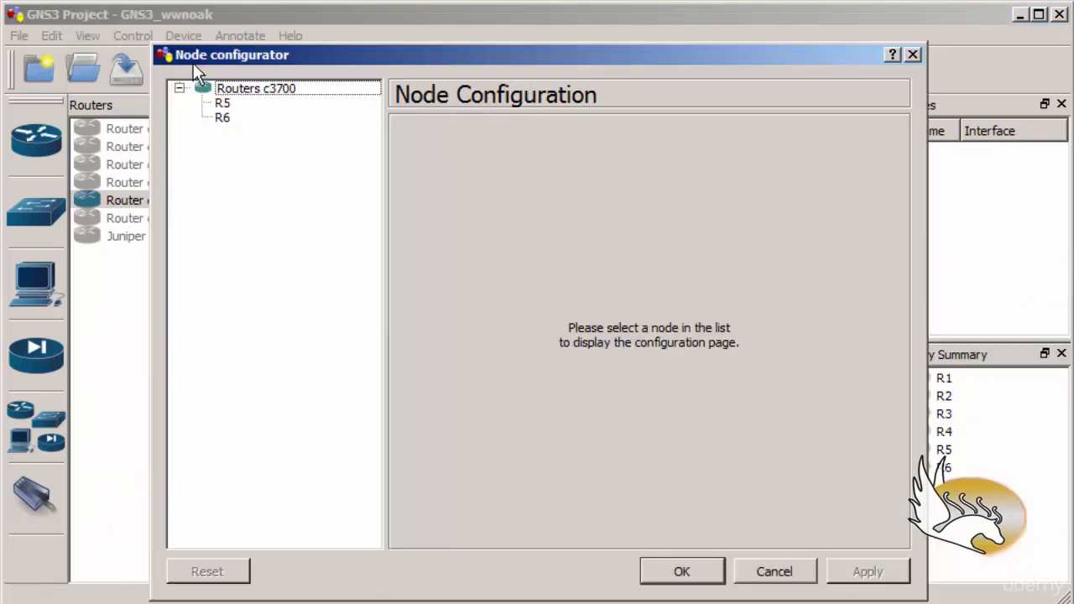
click(220, 89)
click(611, 139)
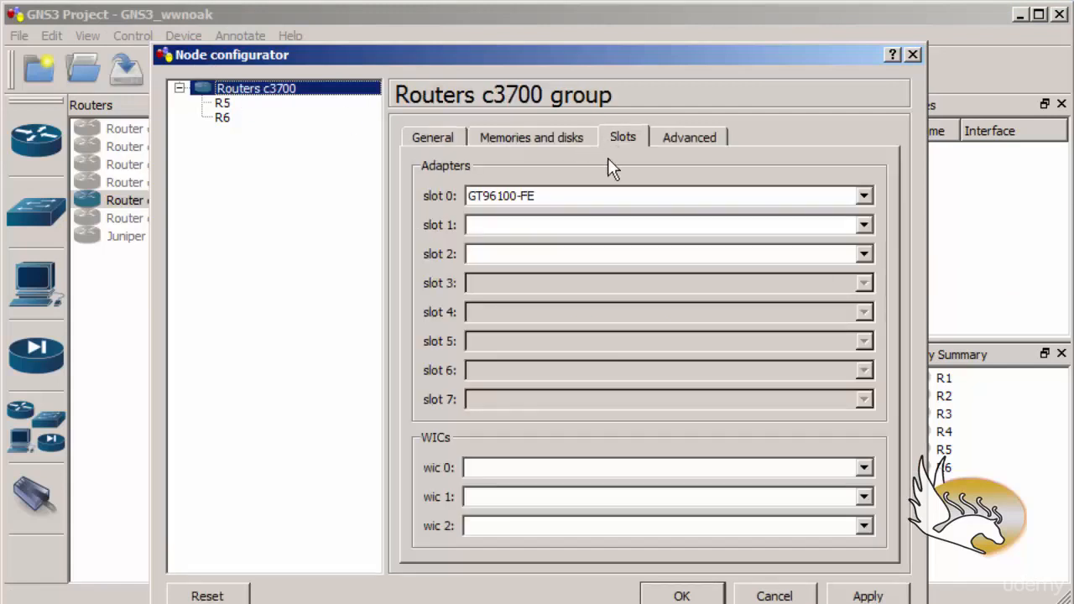
click(660, 226)
click(647, 289)
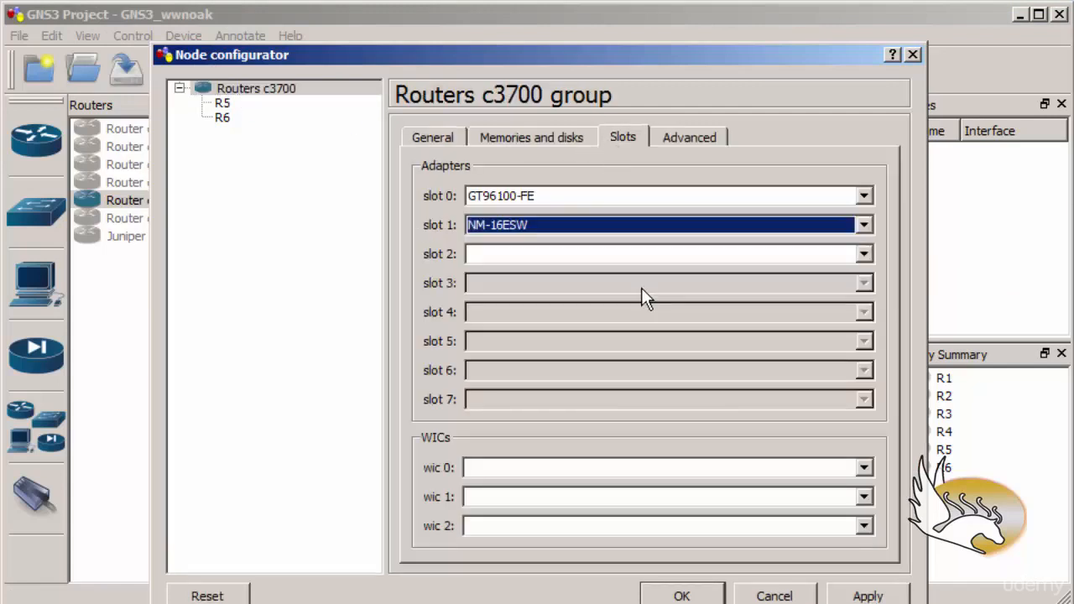
click(675, 596)
click(539, 398)
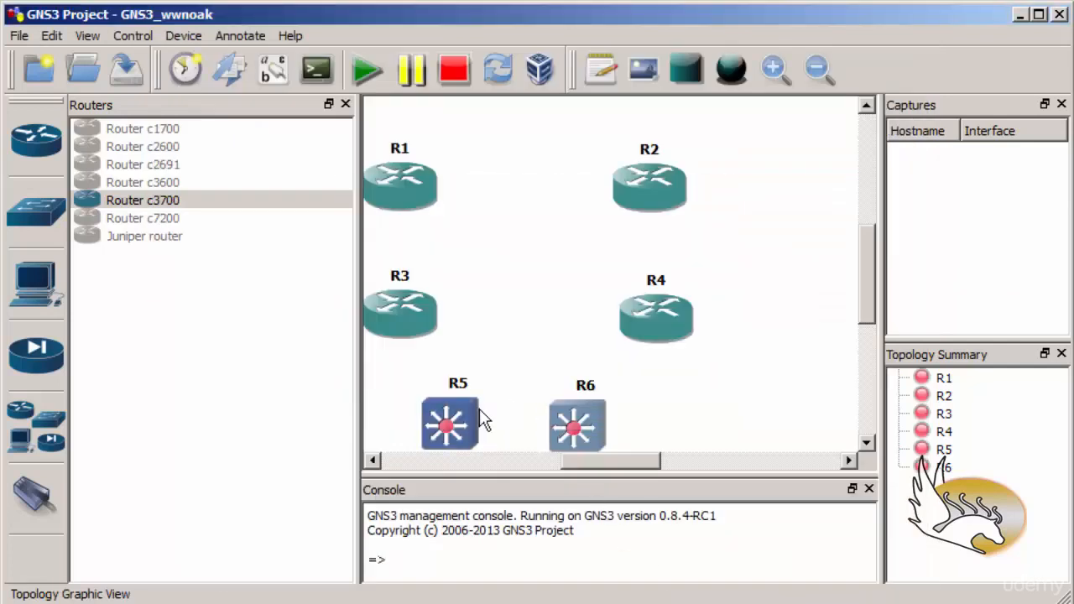
Step: Change the hostname of R5 to SW1 and the hostname of R6 to SW2
right_click(456, 420)
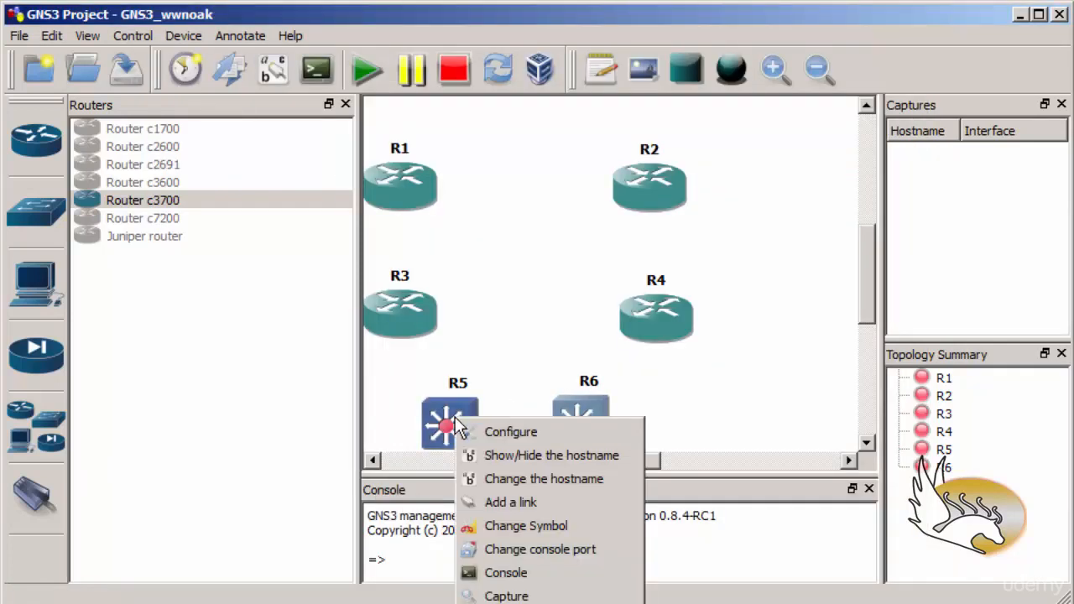
click(525, 476)
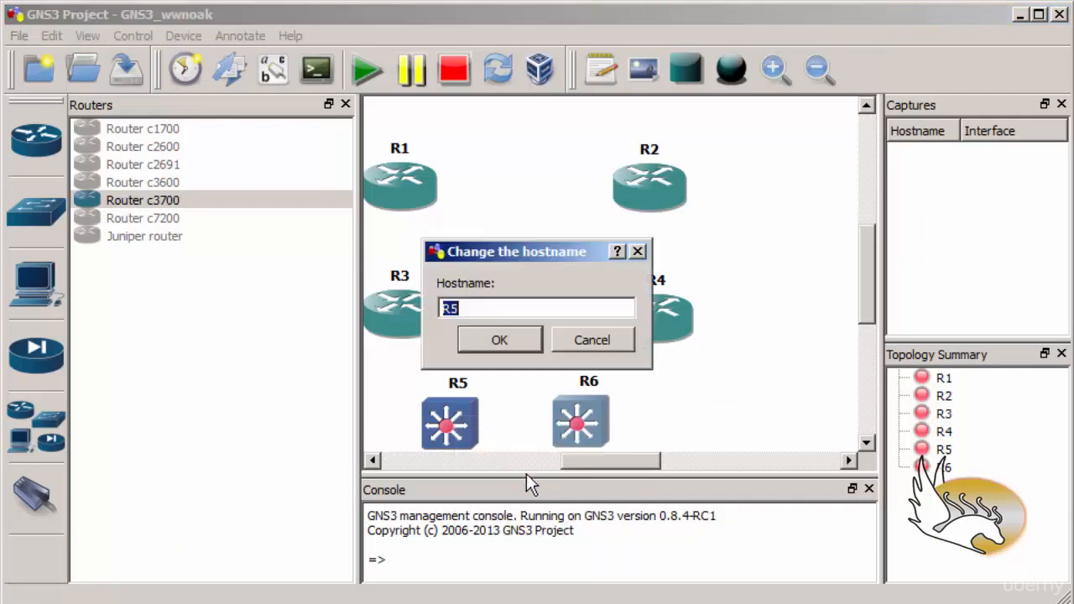
text(SW1)
click(501, 342)
right_click(597, 432)
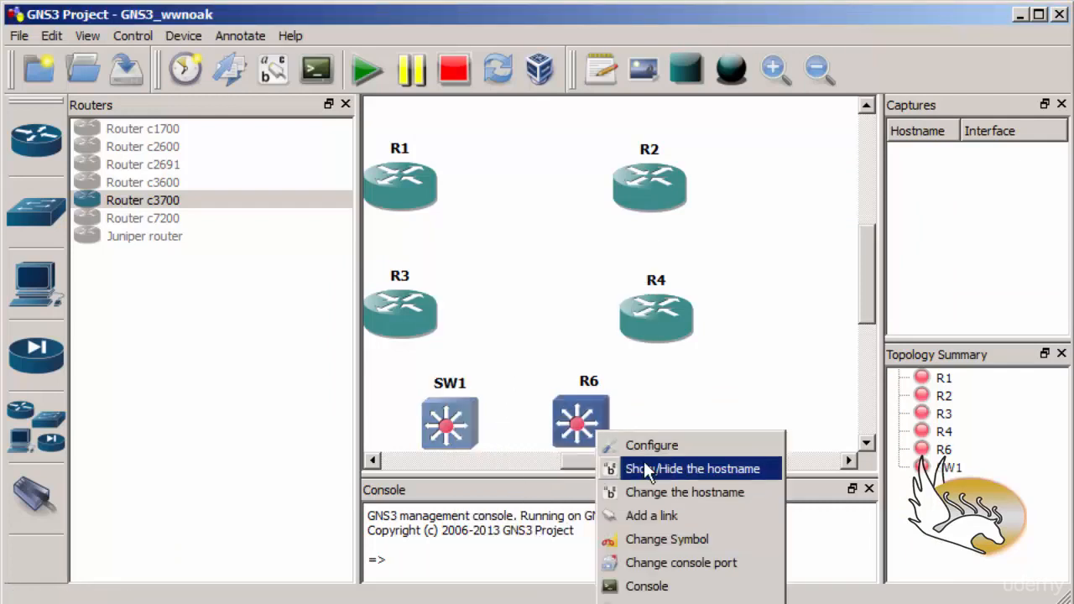
click(652, 493)
text(SW2)
click(509, 346)
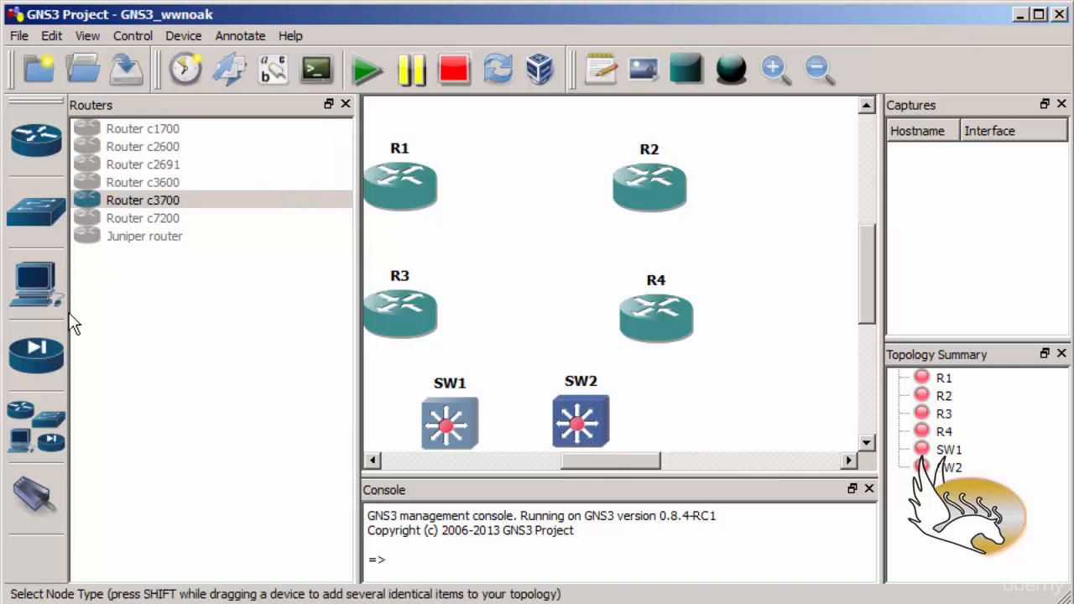
Step: Add a Frame Relay switch beside SW2 and close the device list
click(37, 428)
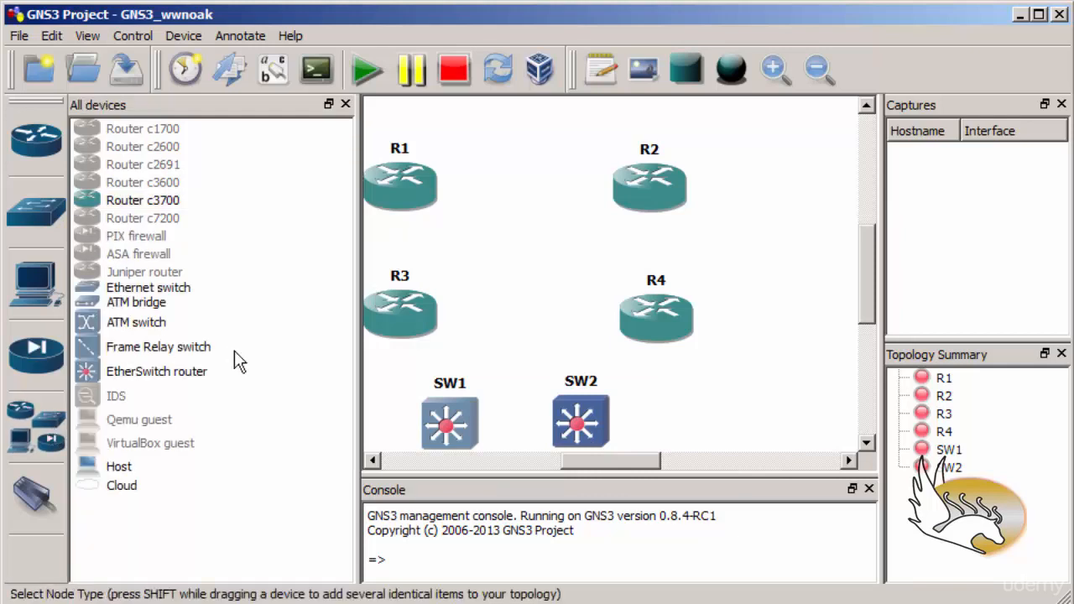
drag(142, 356, 721, 433)
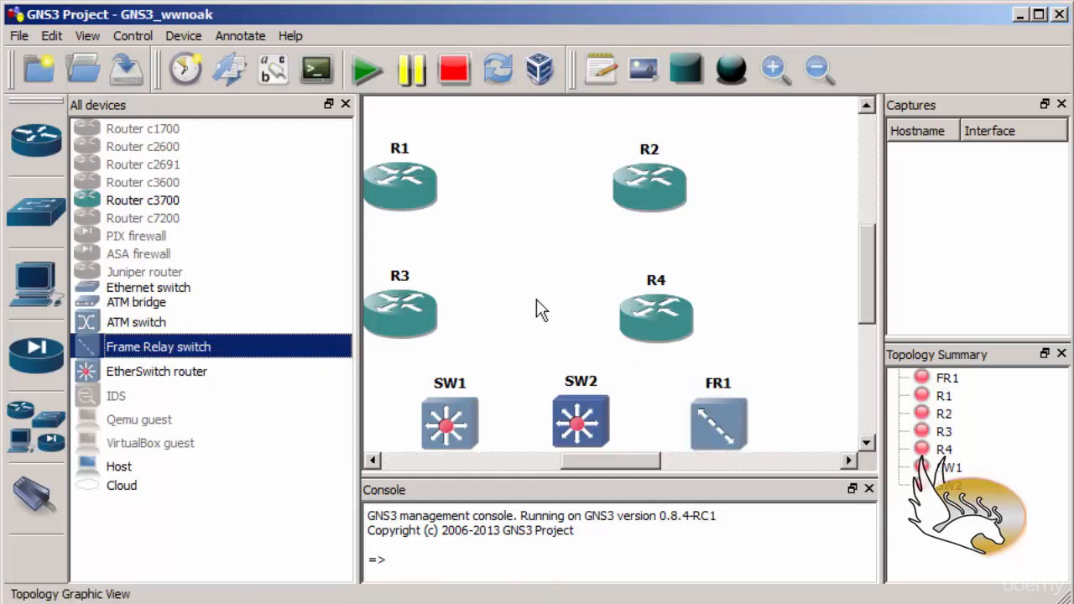
click(345, 104)
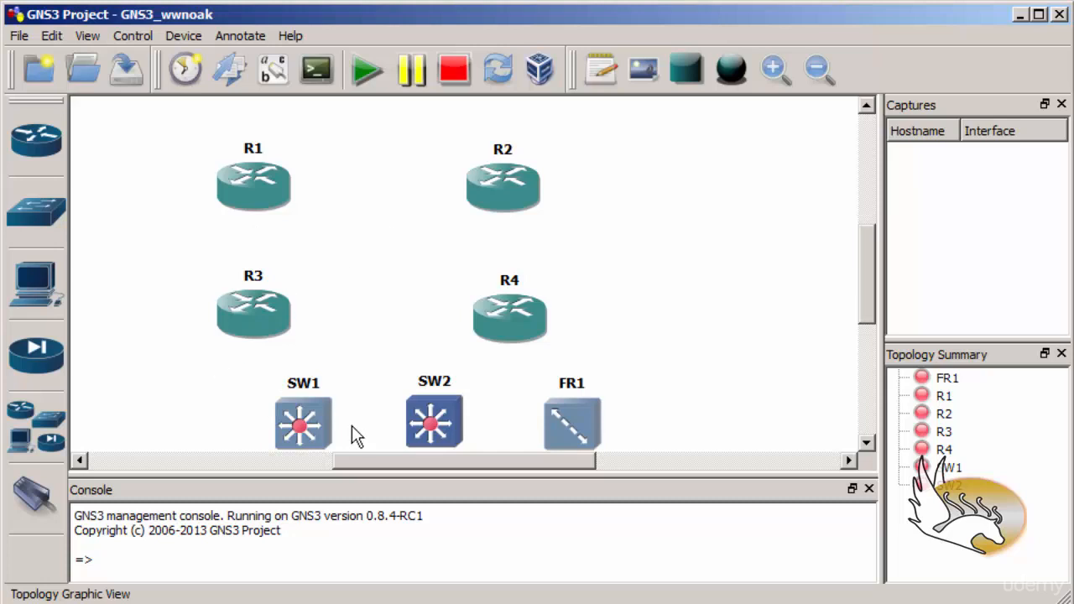
Step: Link interface f0/0 of R1 to interface f1/1 of SW1
click(32, 501)
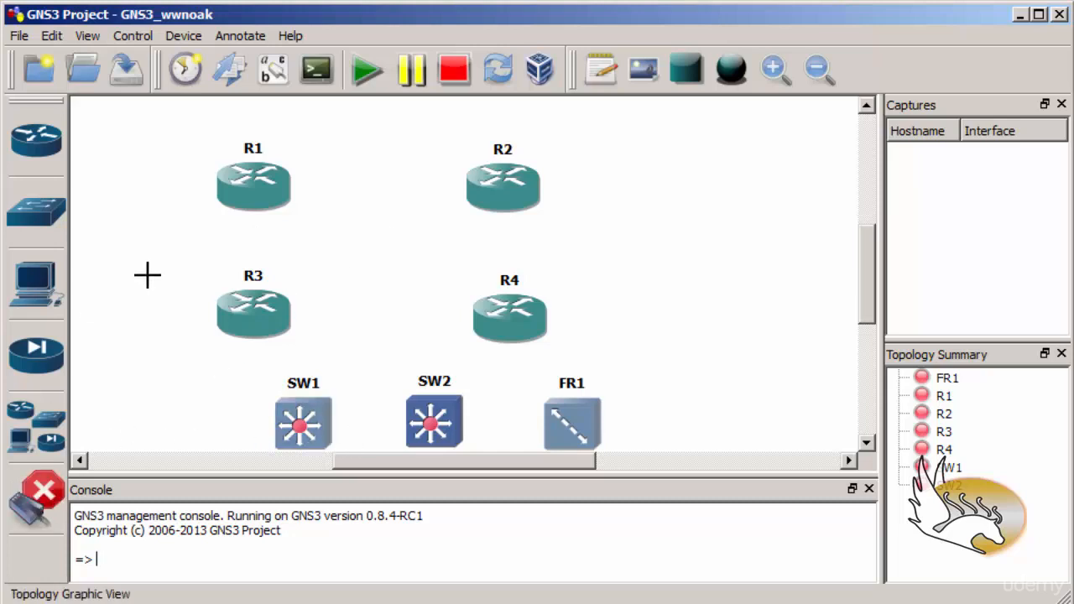
click(279, 177)
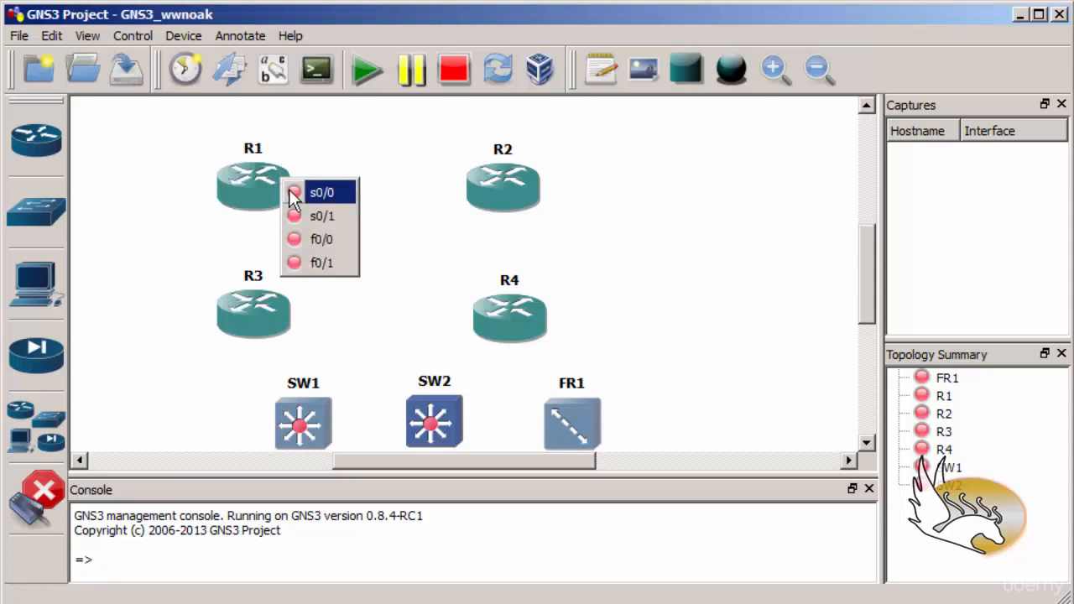
click(315, 239)
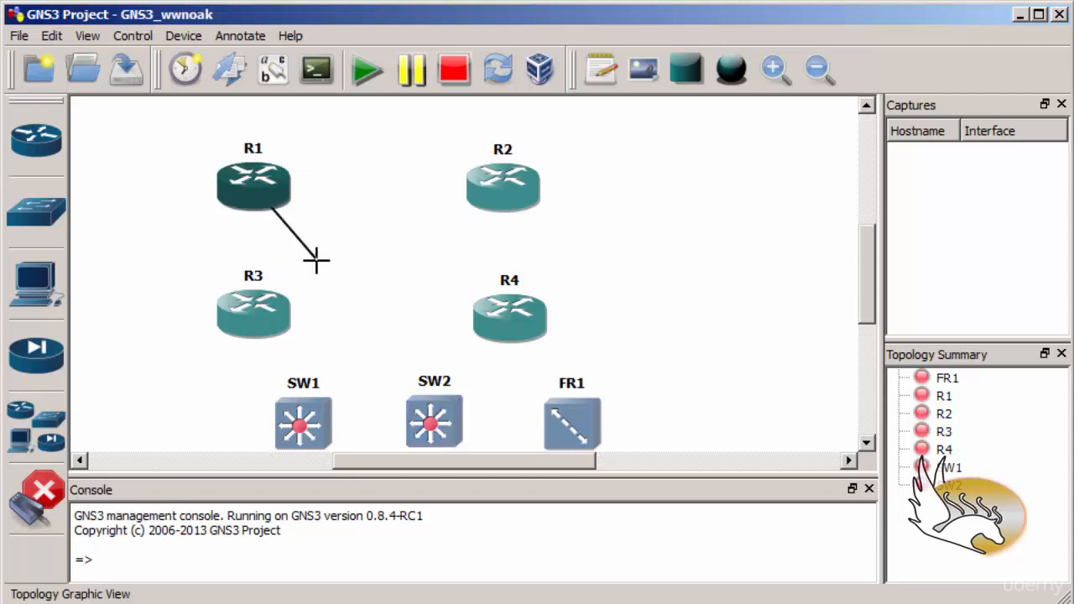
click(304, 423)
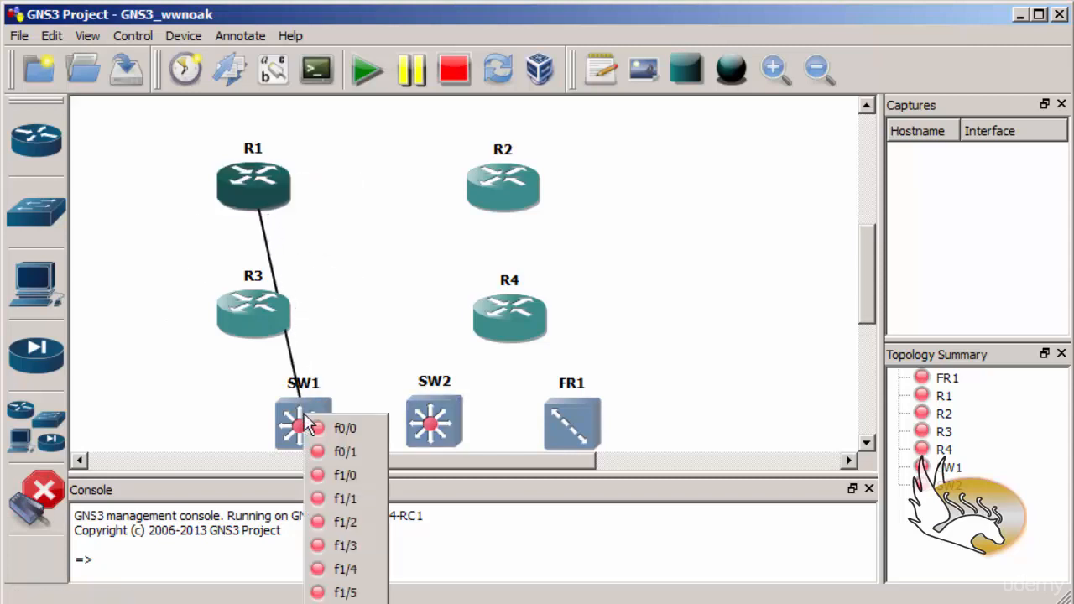
click(335, 499)
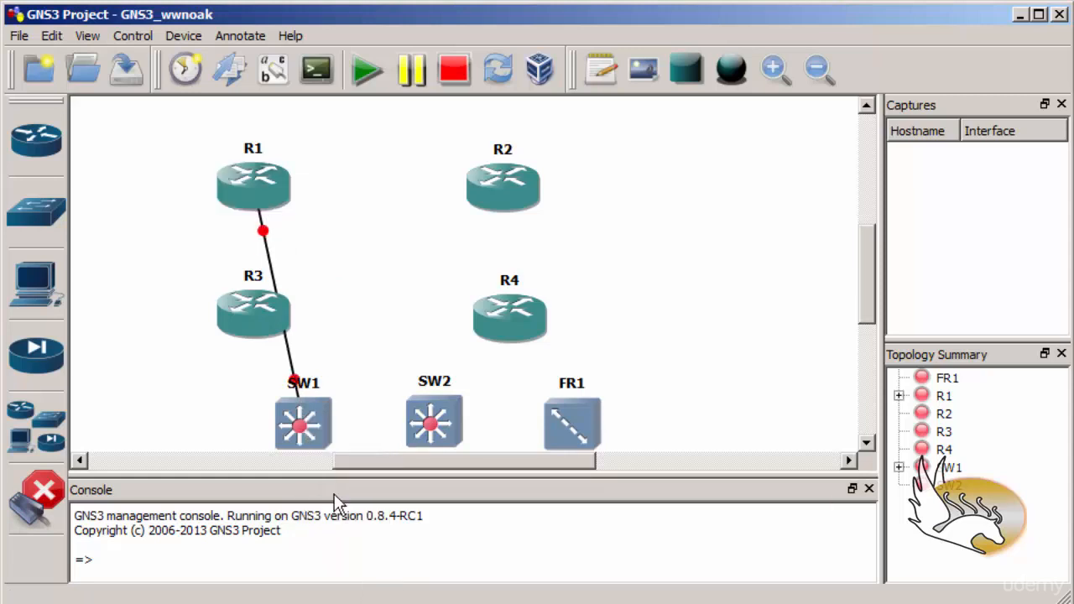
Step: Link interface f0/1 of R1 to interface f1/1 of SW2
click(249, 190)
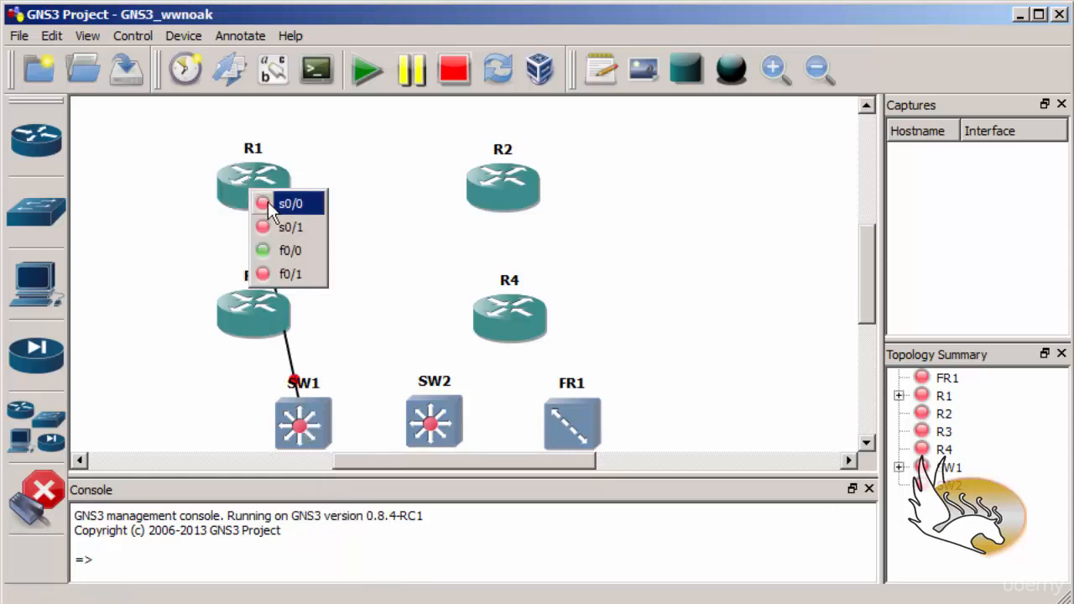
click(291, 252)
click(430, 413)
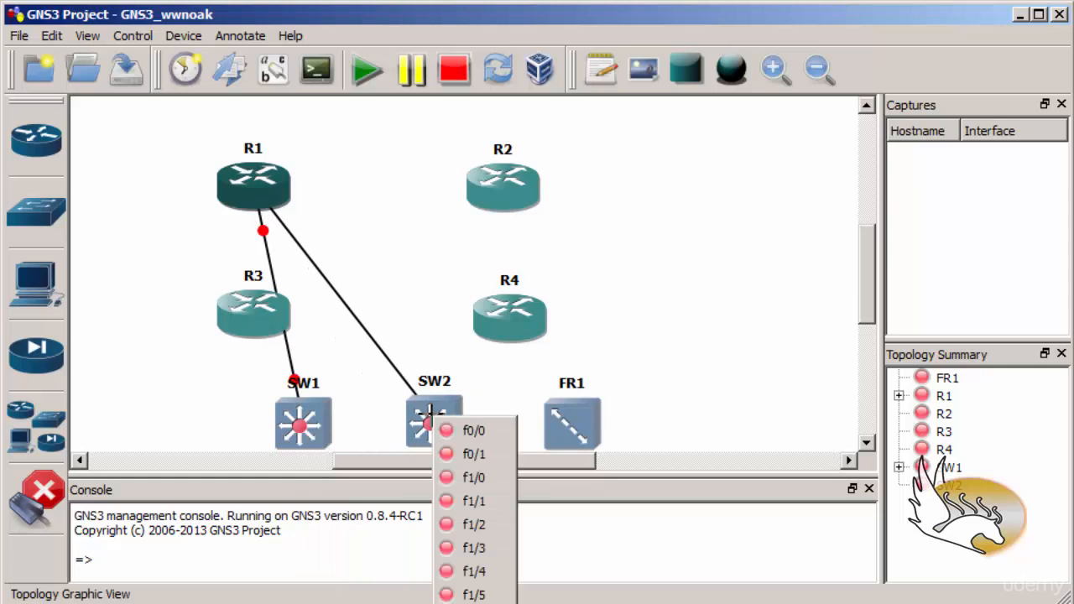
click(459, 506)
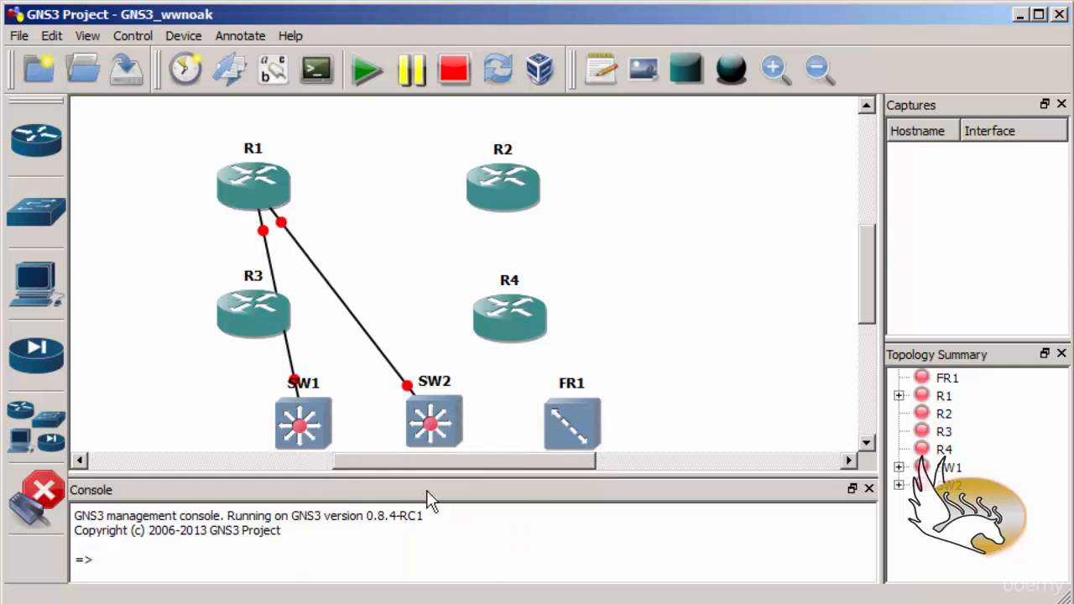
Step: Link R2's f0/0 to SW1's f1/2 and R2's f0/1 to SW2's f1/2
click(492, 199)
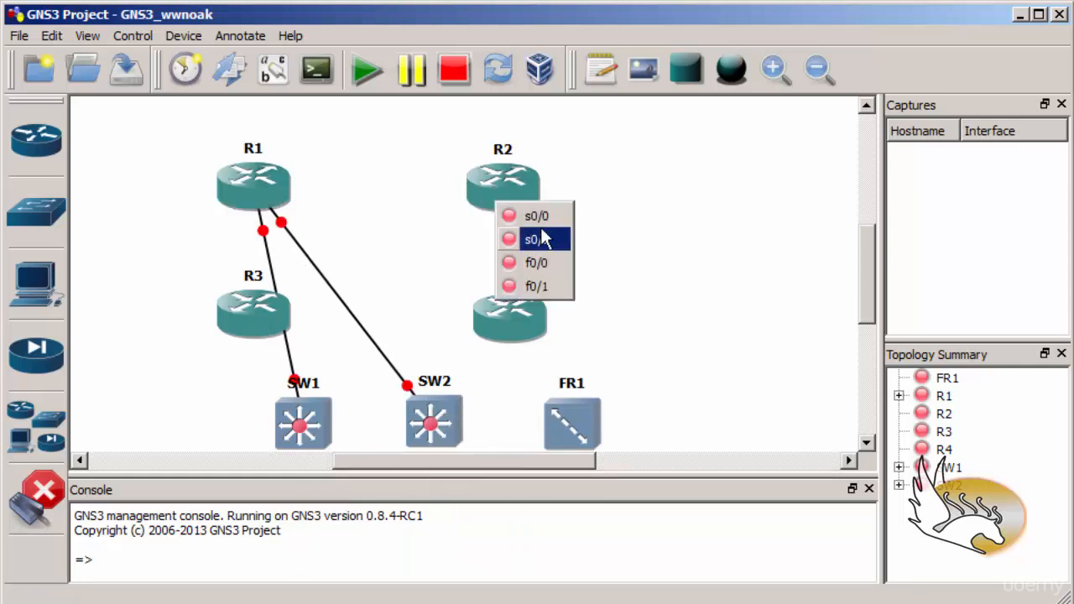
click(535, 263)
click(310, 414)
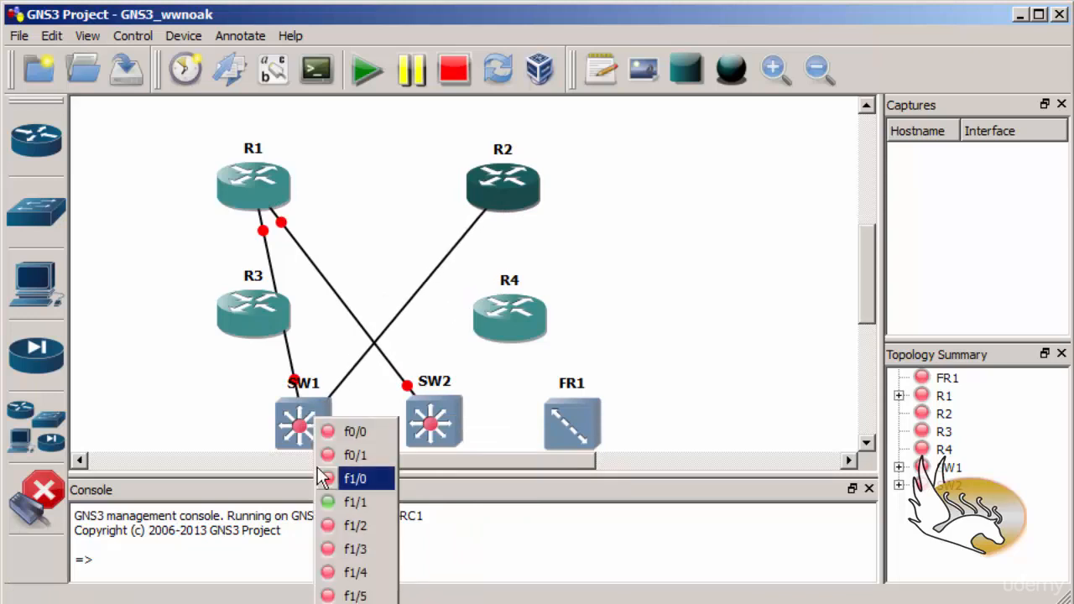
click(331, 501)
click(492, 198)
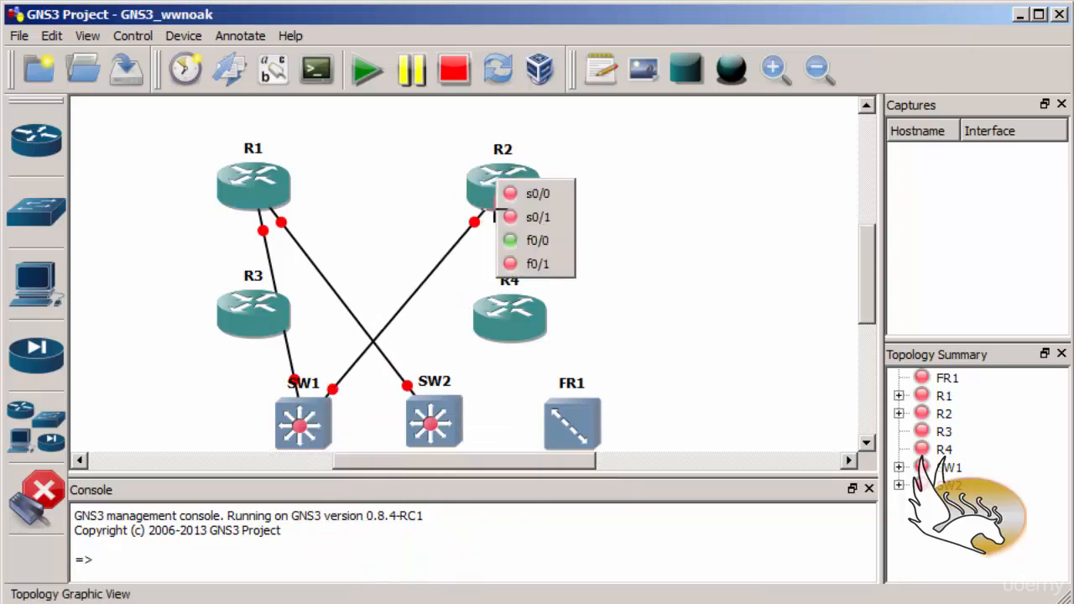
click(532, 264)
click(453, 399)
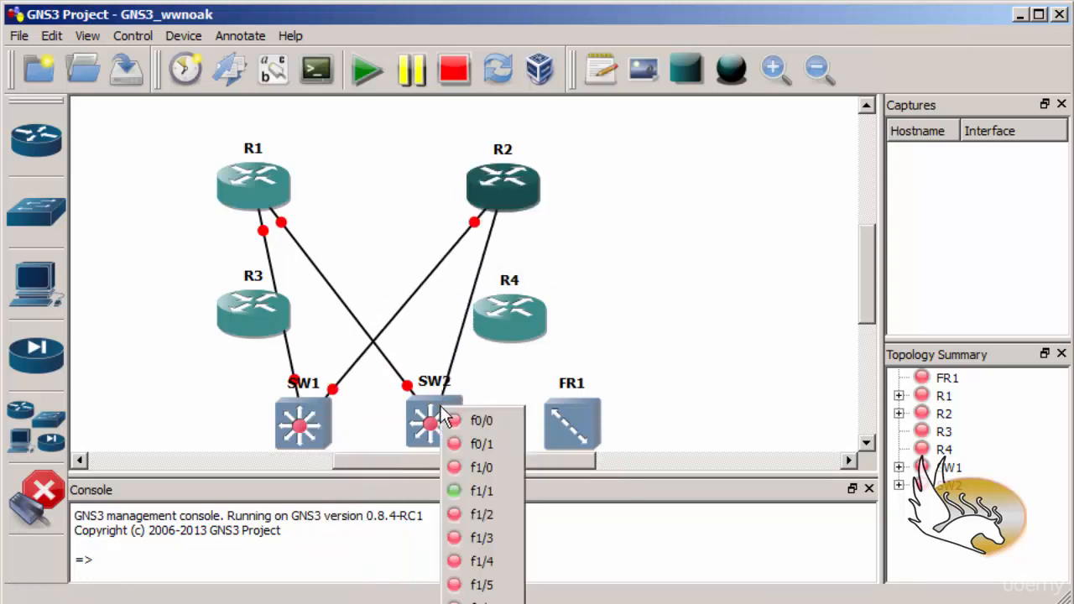
click(449, 508)
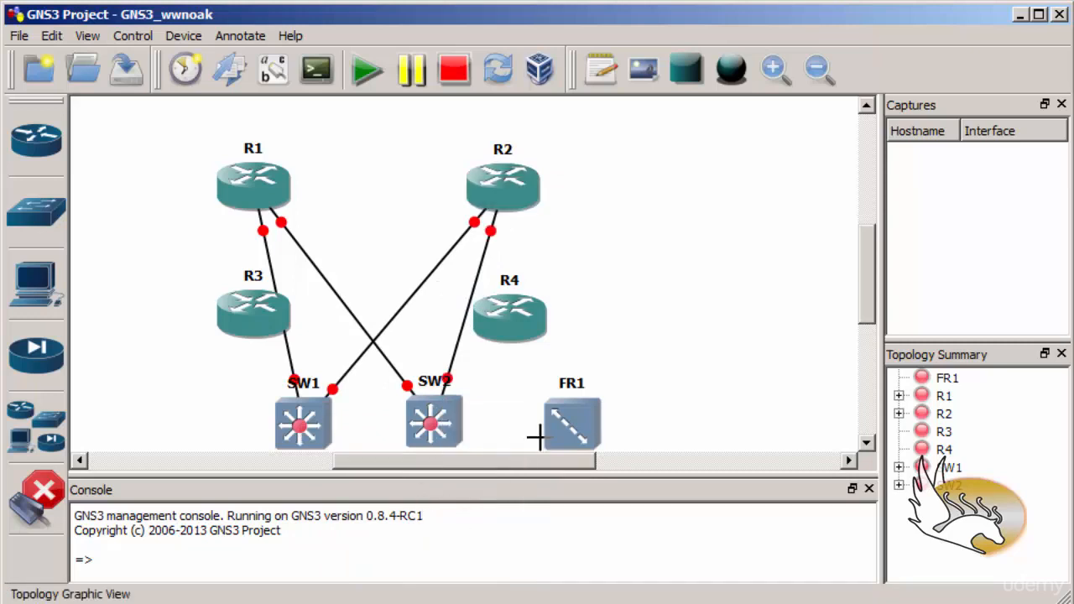
Step: Link R3's f0/0 to SW1's f1/3 and R3's f0/1 to SW2's f1/3
click(225, 310)
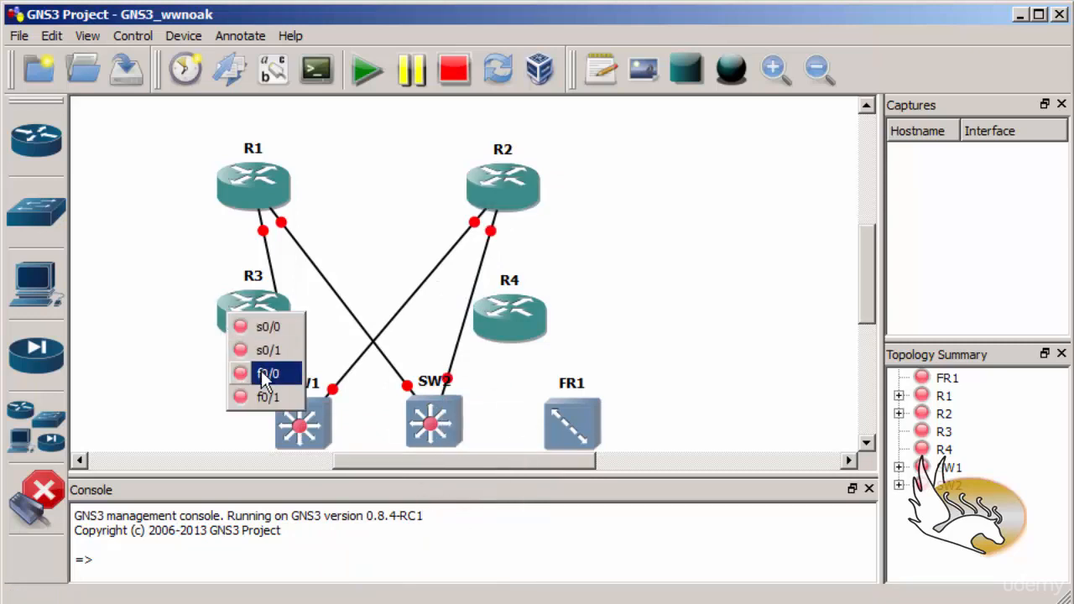
click(264, 372)
click(296, 433)
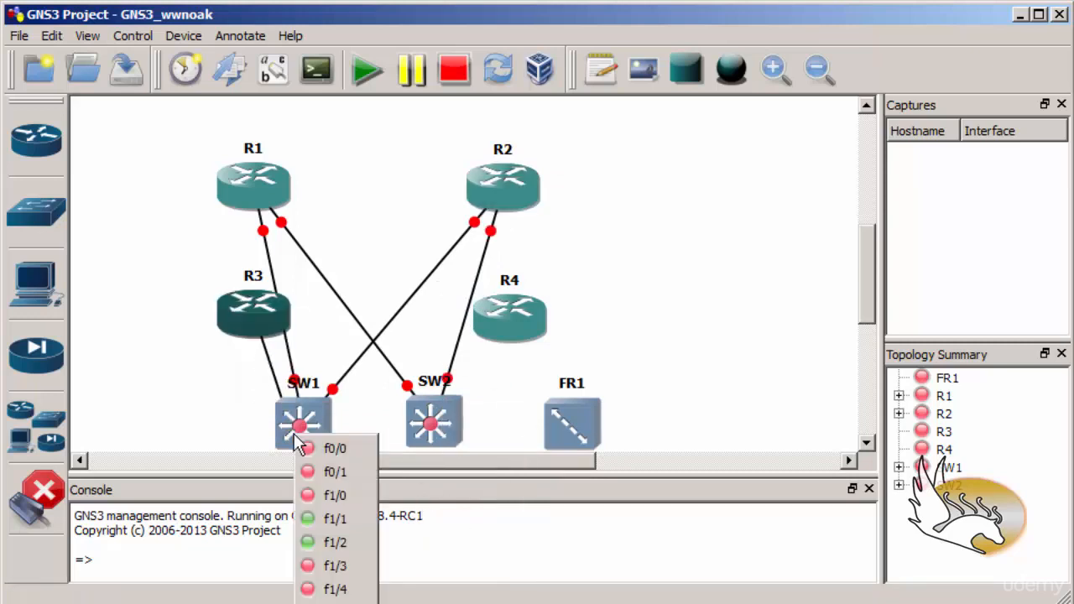
click(336, 566)
click(258, 329)
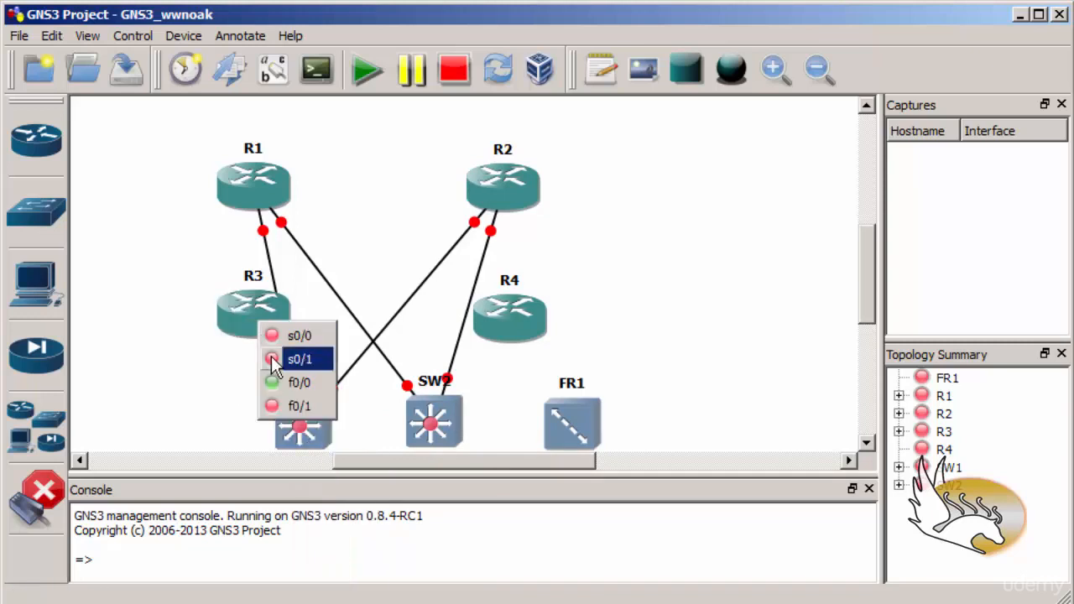
click(295, 407)
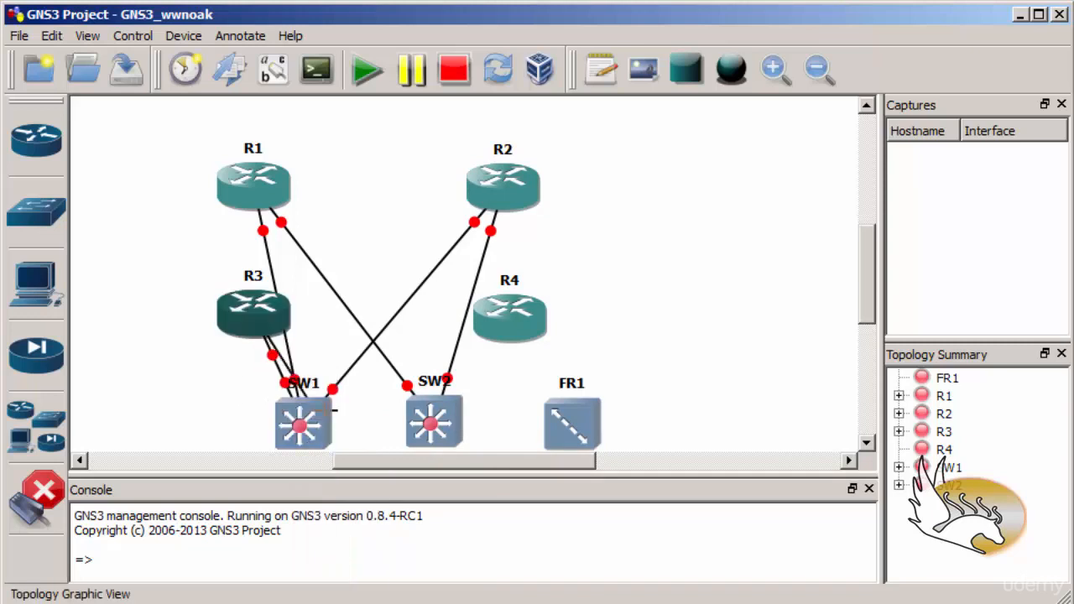
click(437, 414)
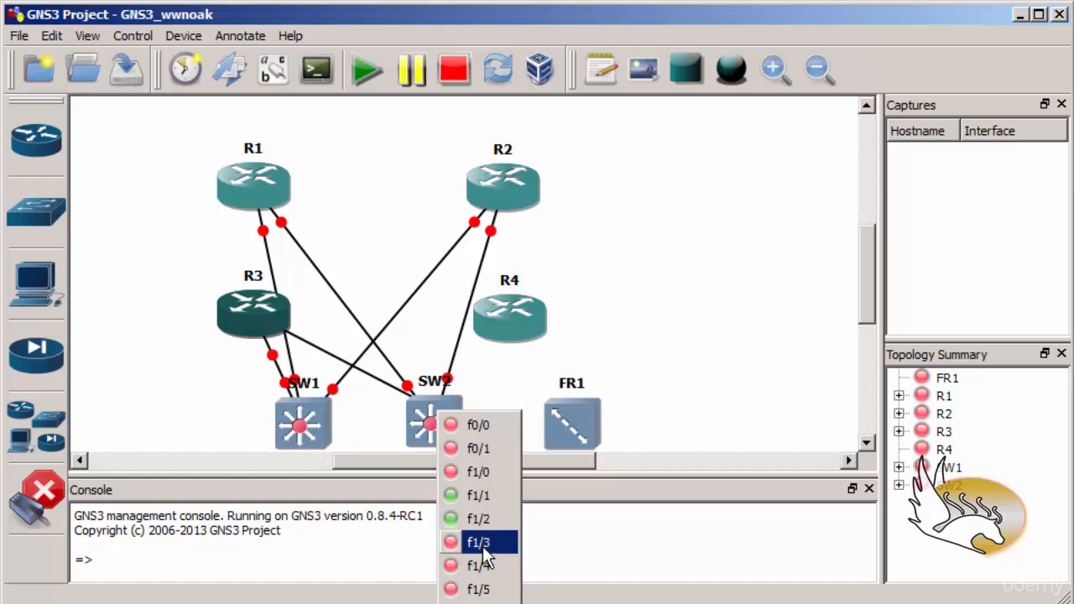
click(485, 521)
Step: Link R4's f0/0 to SW1's f1/4 and R4's f0/1 to SW2's f1/4
click(491, 333)
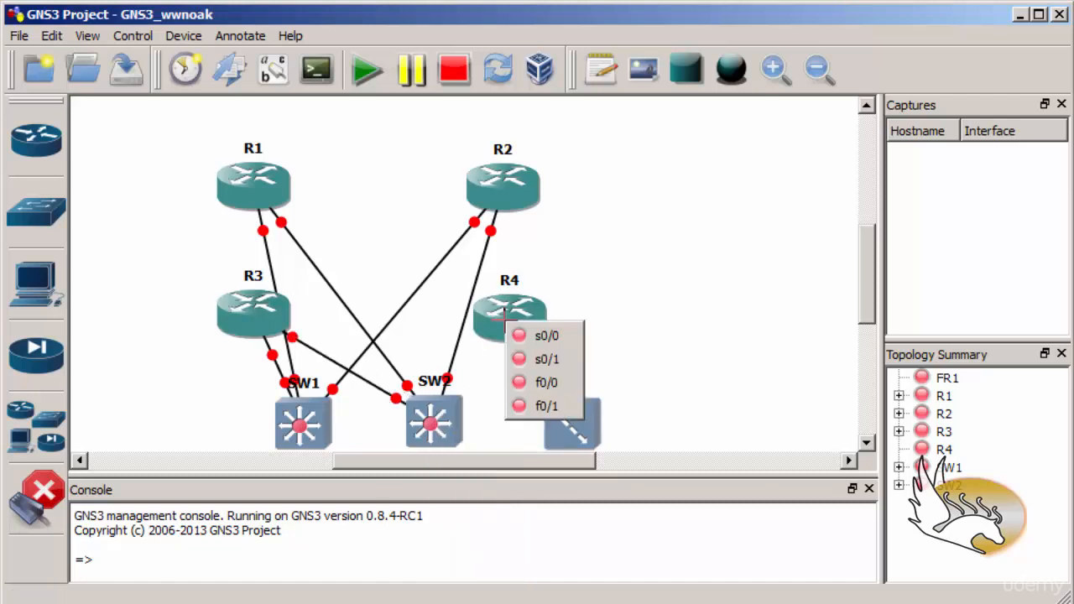
click(541, 378)
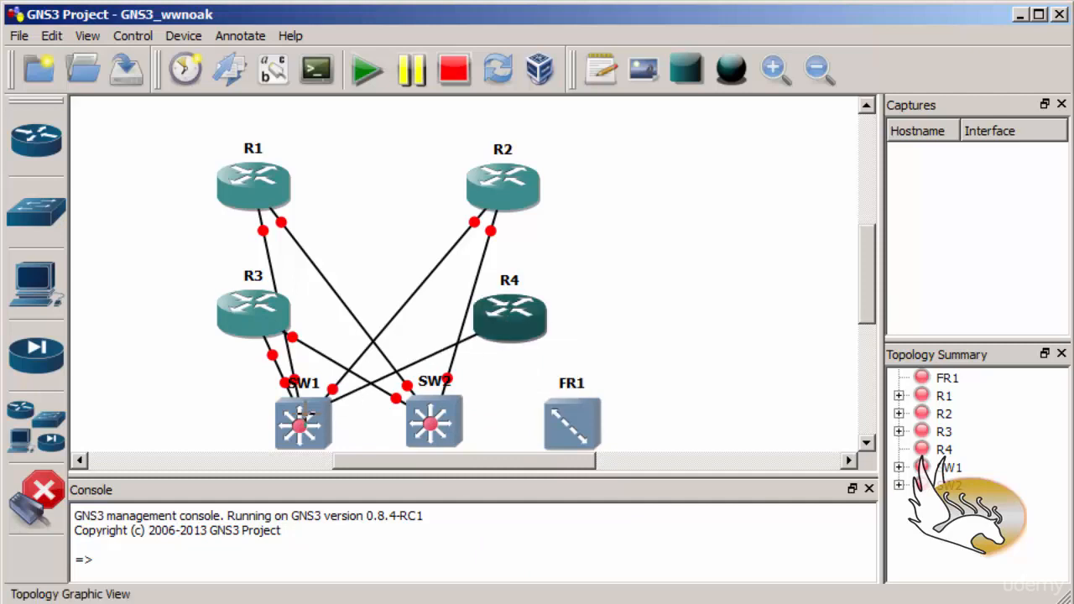
click(304, 416)
click(346, 570)
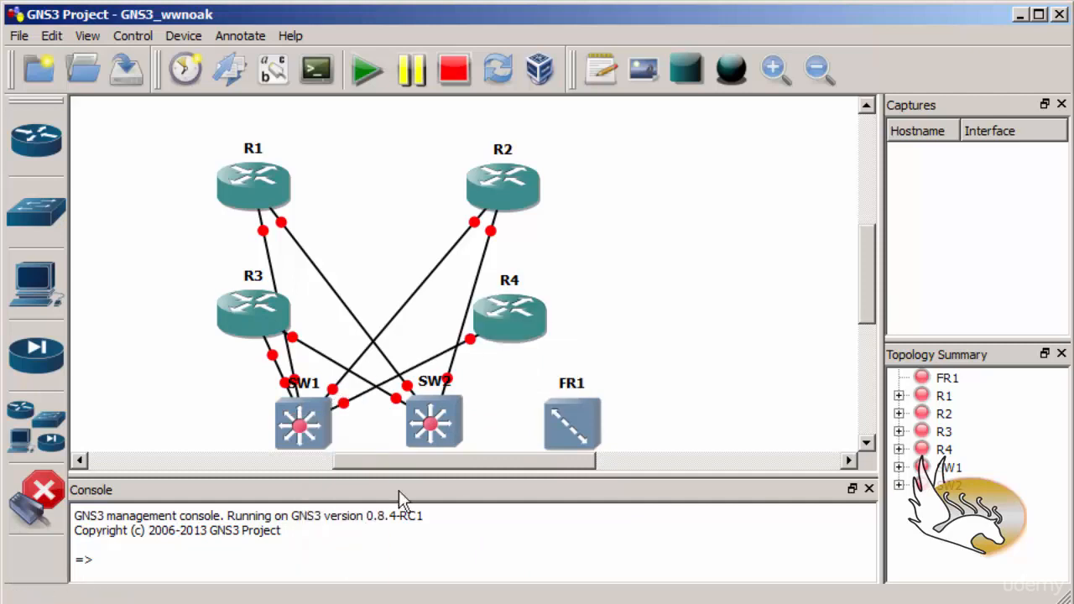
click(493, 332)
click(508, 400)
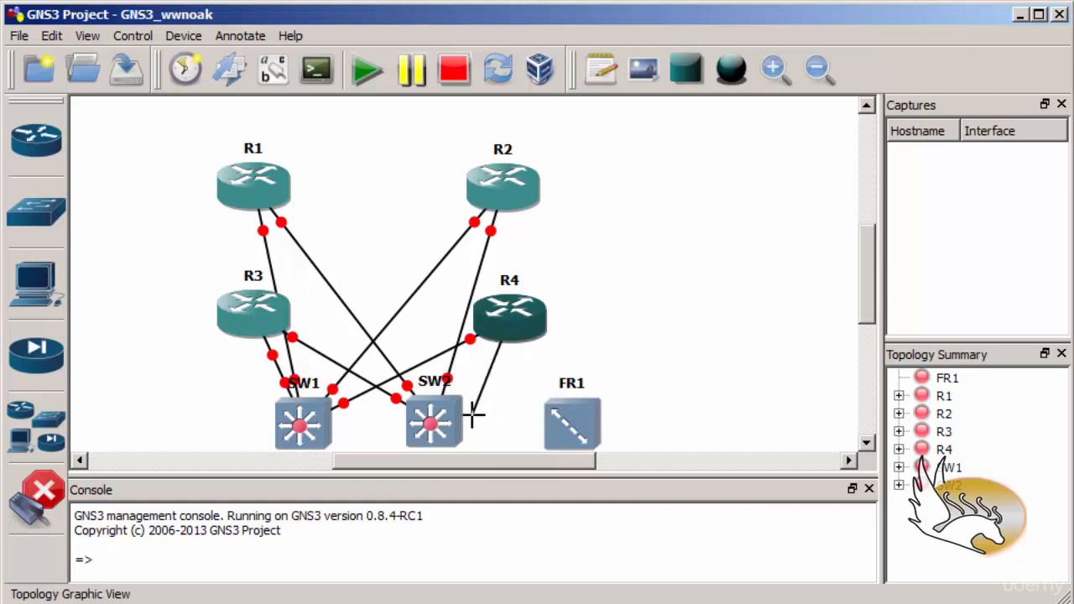
click(429, 417)
click(450, 559)
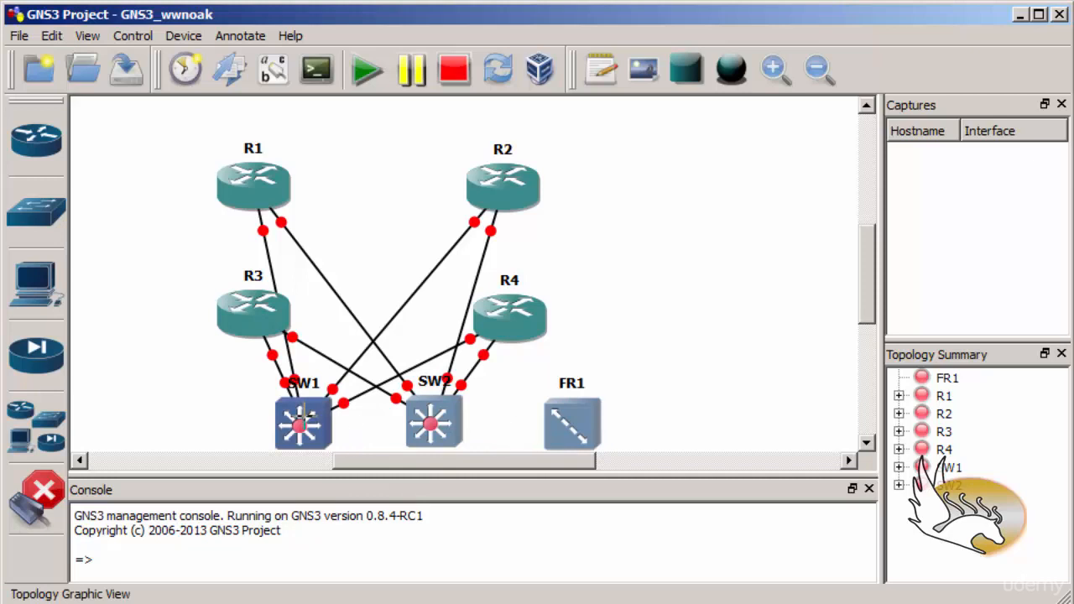
Step: Connect SW1 and SW2 with two parallel links, using free interfaces on both switches
click(304, 413)
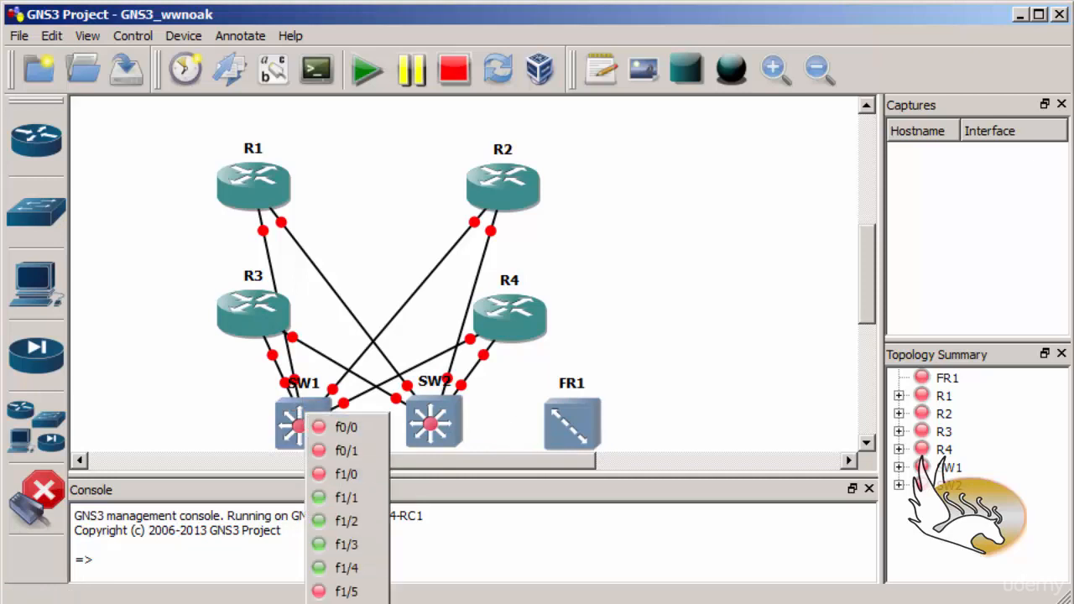
click(346, 497)
click(442, 431)
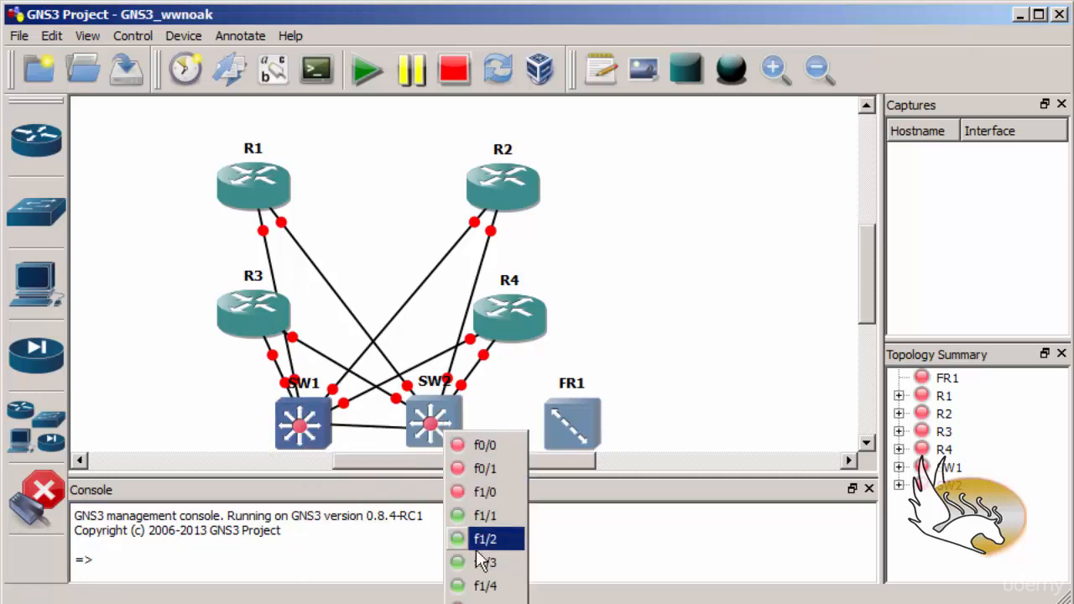
click(485, 515)
click(302, 427)
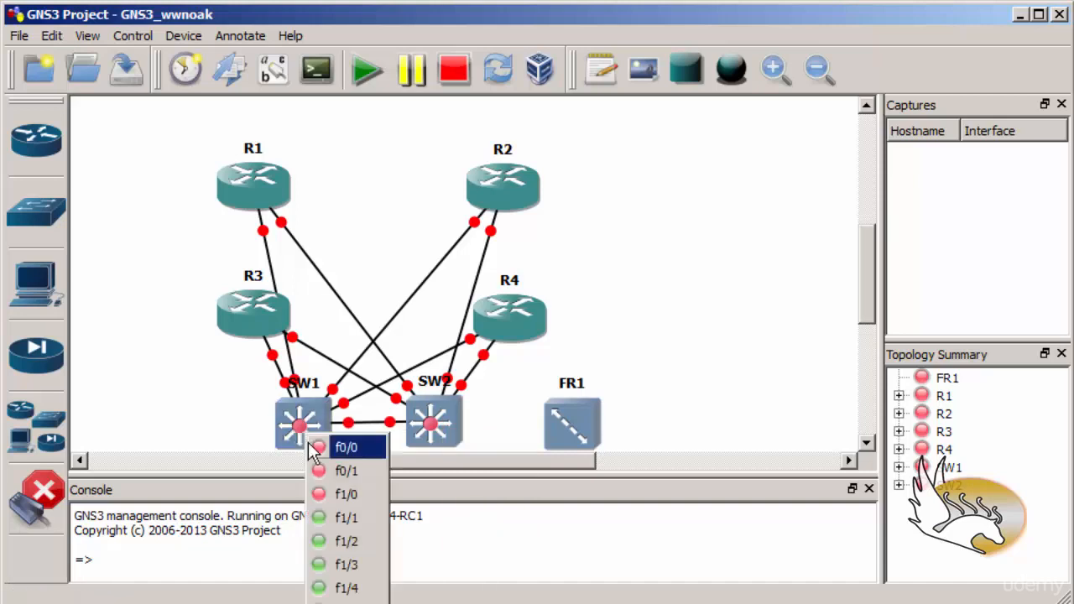
click(346, 518)
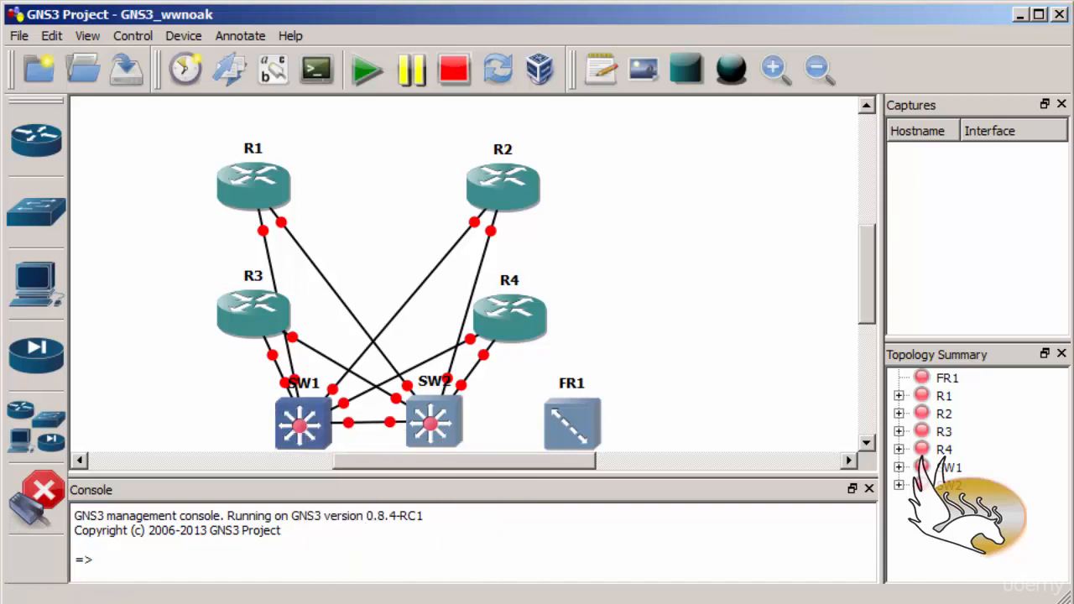
click(430, 424)
click(442, 564)
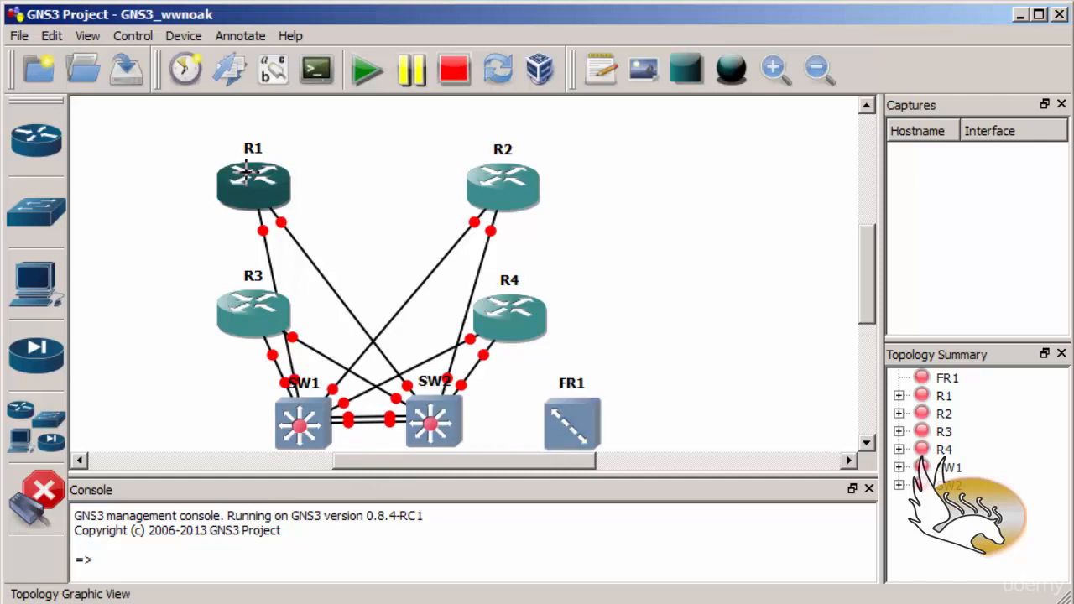
Step: Try to link serial interface s0/0 of R1 to the Frame Relay switch FR1, and leave link mode
click(248, 172)
click(274, 181)
click(577, 434)
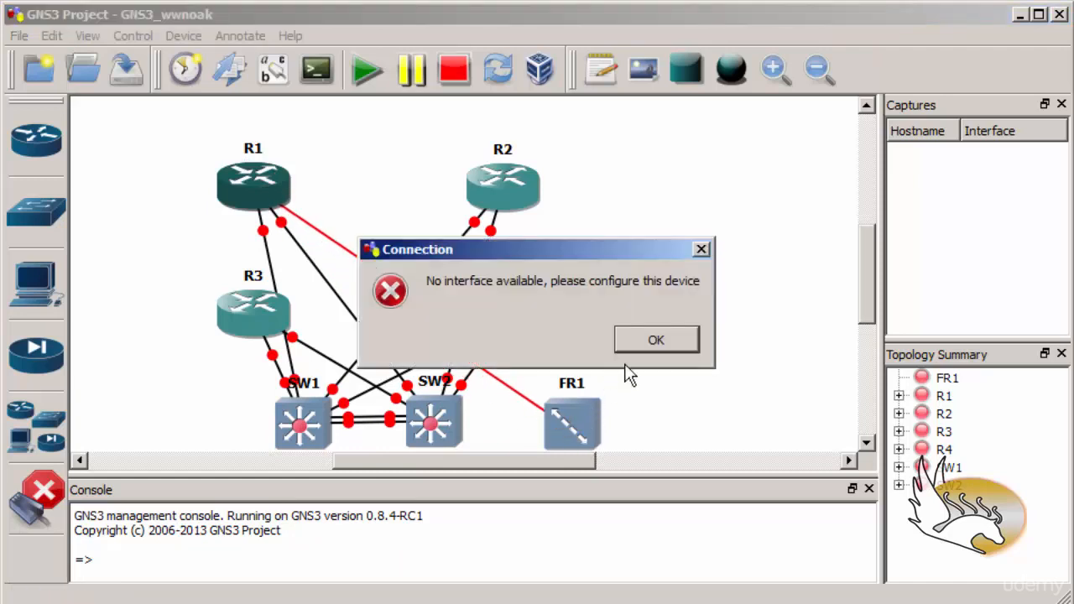
click(648, 342)
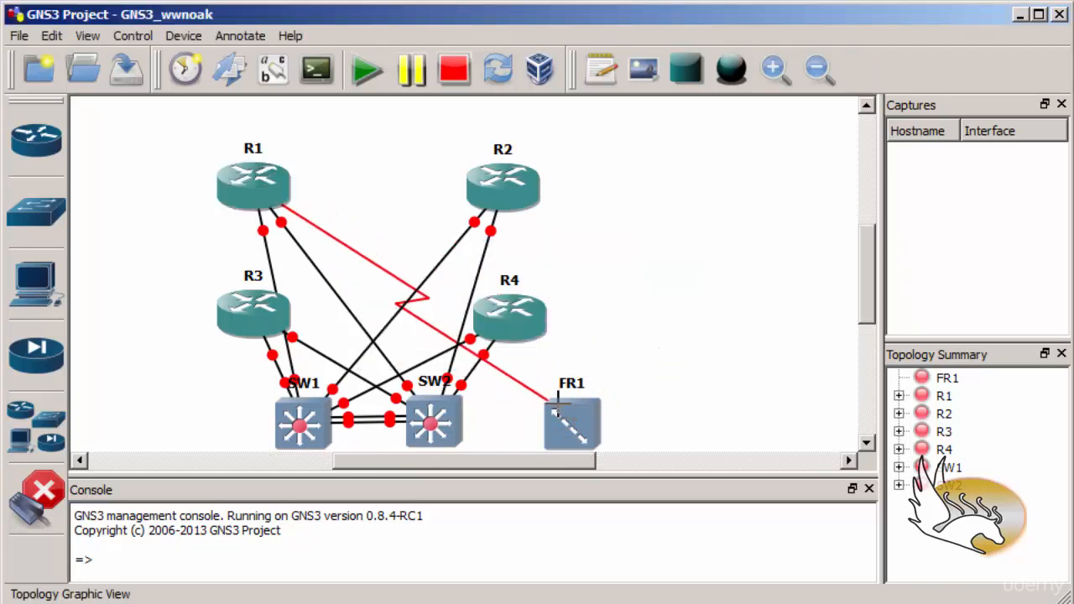
key(Escape)
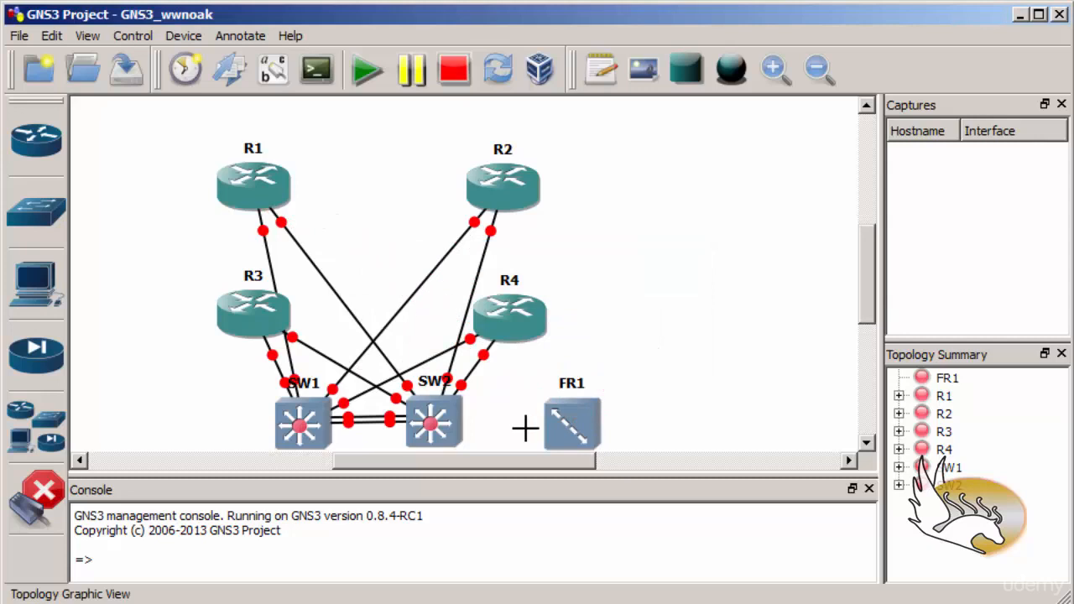
click(36, 500)
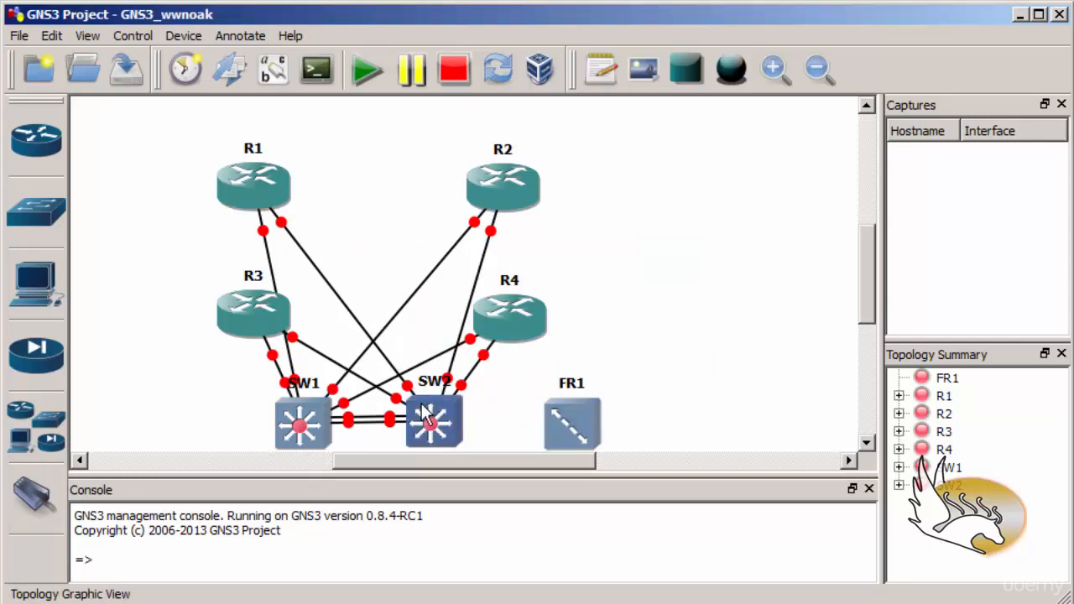
Step: Open the node configuration of the Frame Relay switch and select the FR1 node
right_click(567, 417)
click(587, 424)
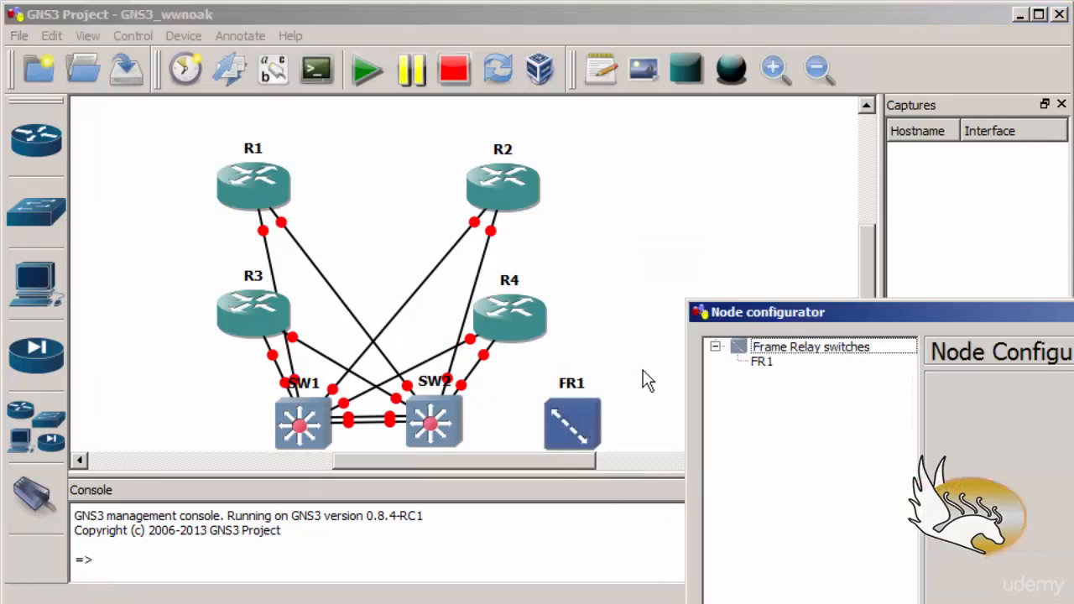
drag(751, 314, 135, 33)
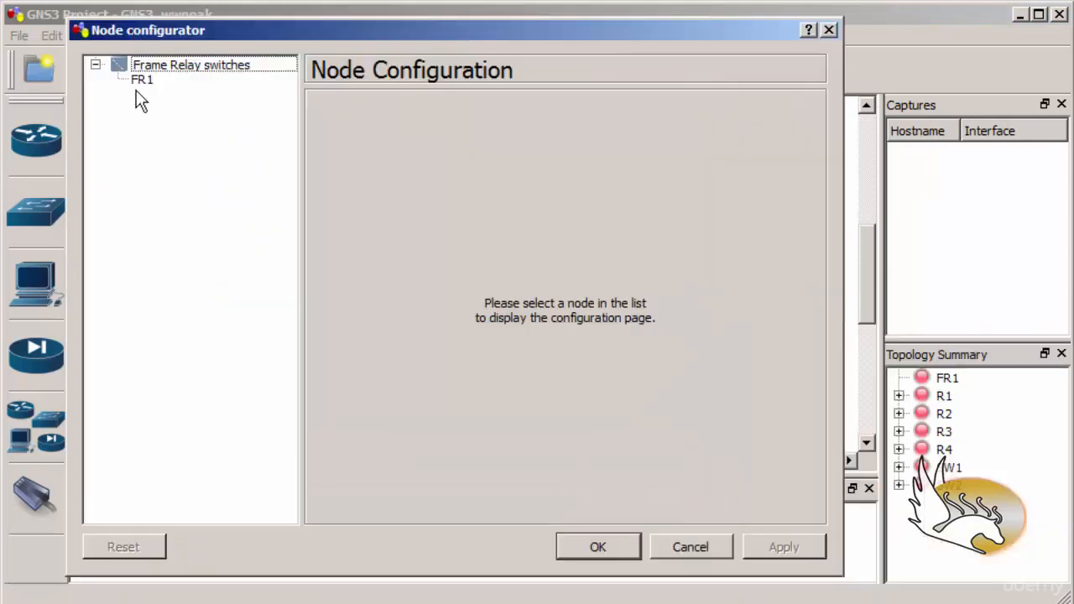
click(141, 81)
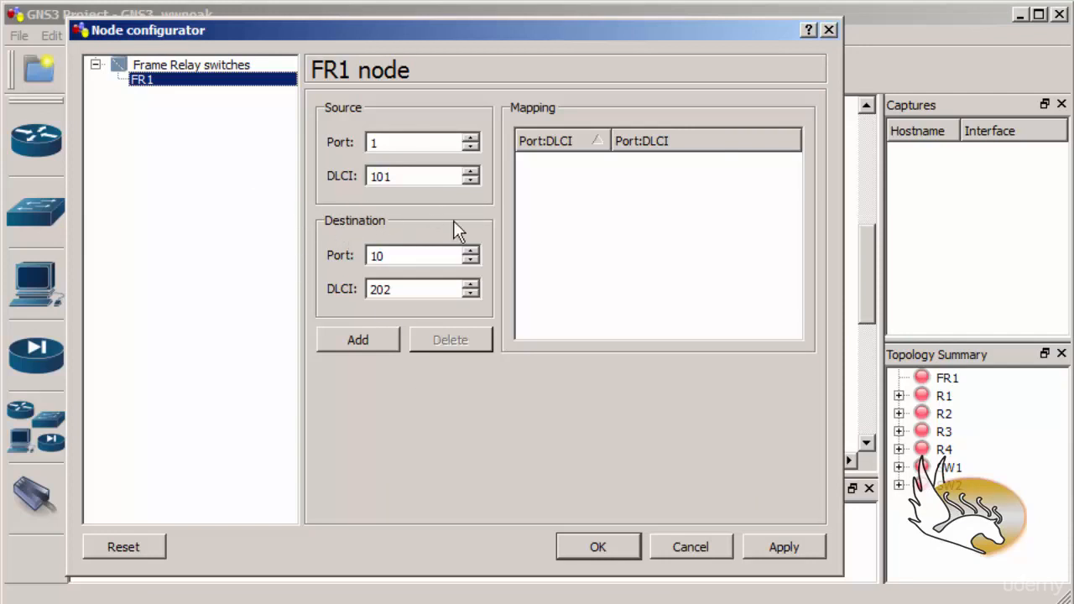
Step: Add a Frame Relay mapping from source port 1, DLCI 102, to destination port 2, DLCI 201
click(406, 172)
key(BackSpace)
text(0)
drag(407, 256, 322, 250)
text(1)
drag(393, 247, 339, 252)
drag(375, 290, 409, 315)
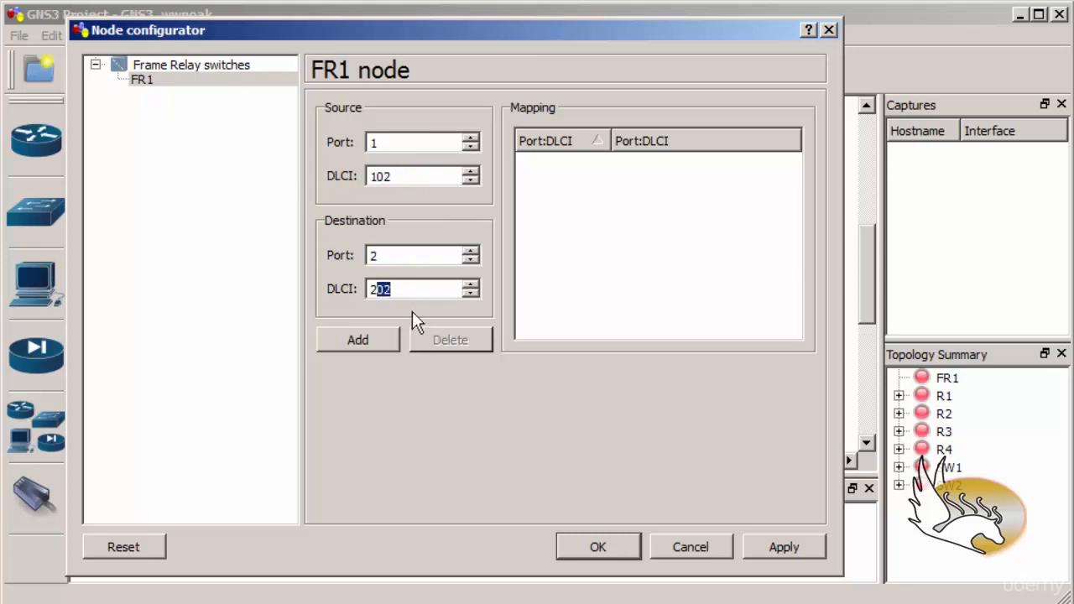
text(01)
click(375, 339)
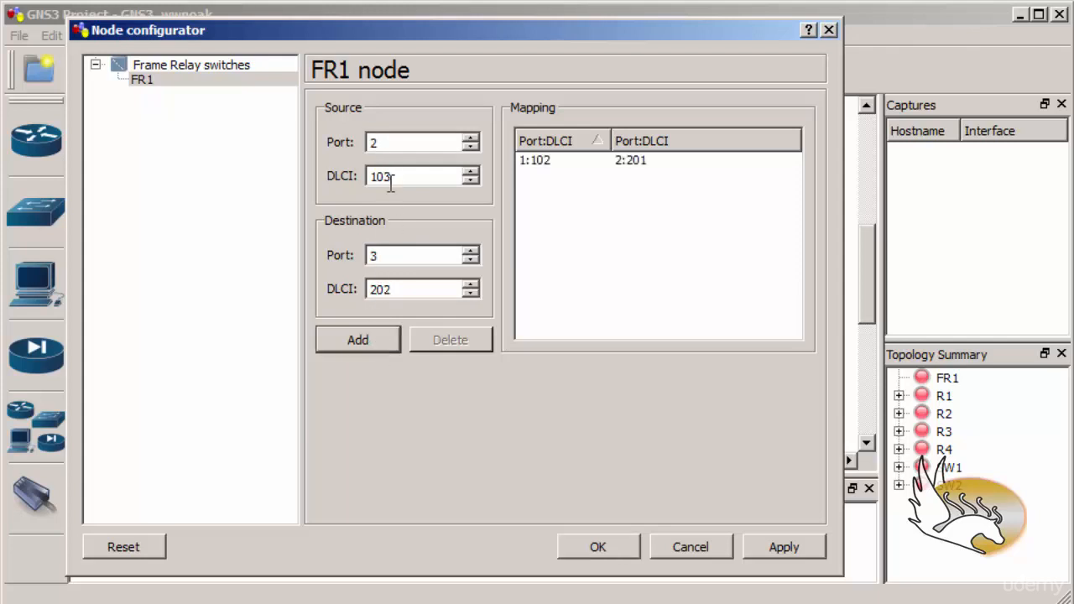
Step: Add a mapping from source port 1, DLCI 103, to destination port 3, DLCI 301, and confirm the FR1 configuration
click(379, 144)
drag(378, 144, 366, 142)
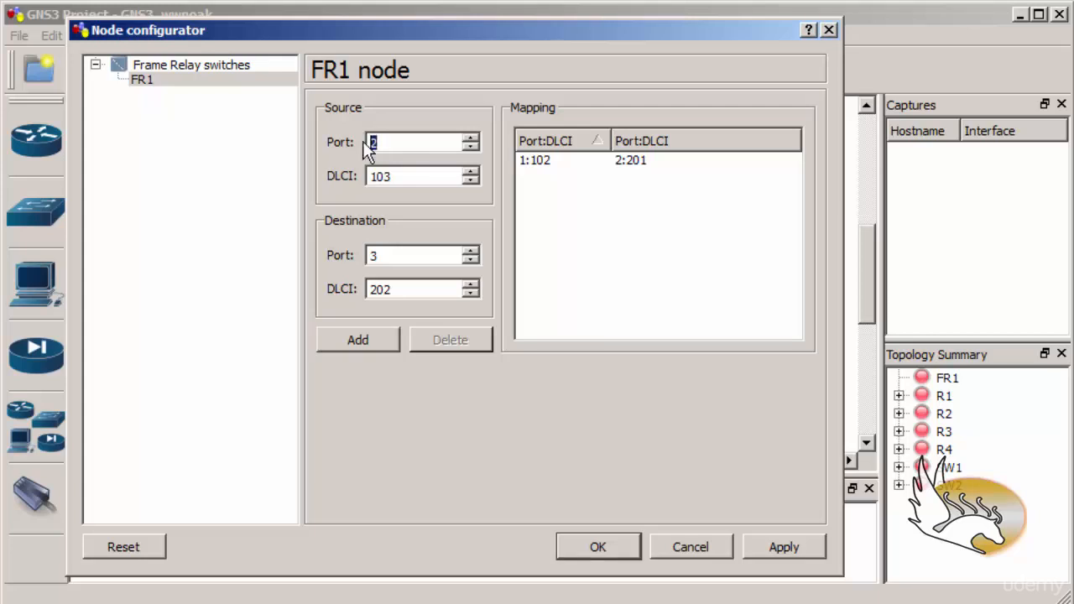
drag(396, 177, 384, 177)
drag(394, 290, 355, 302)
text(301)
click(375, 339)
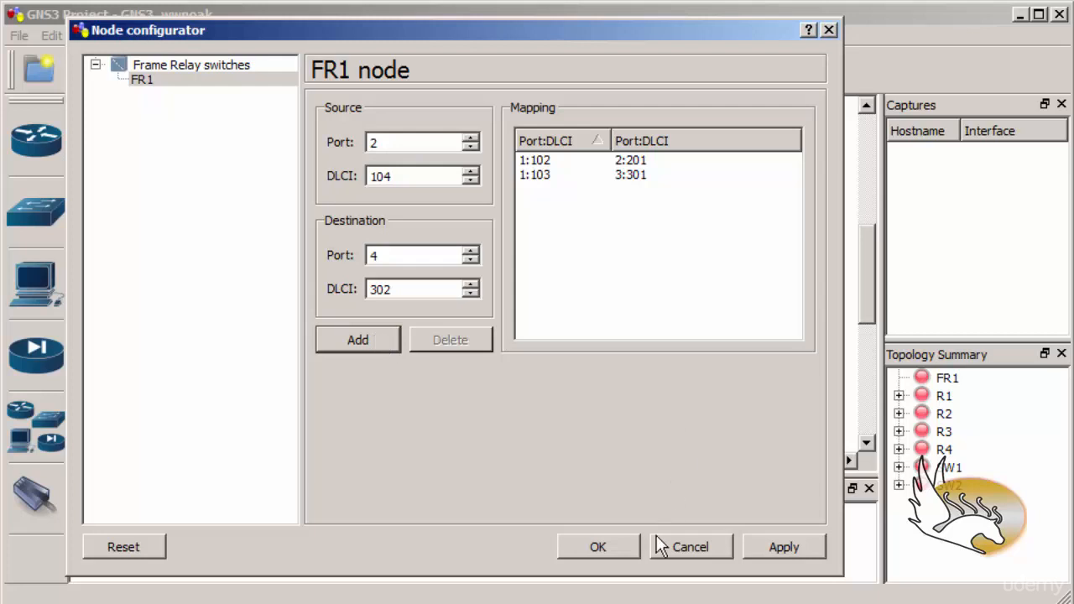
click(625, 550)
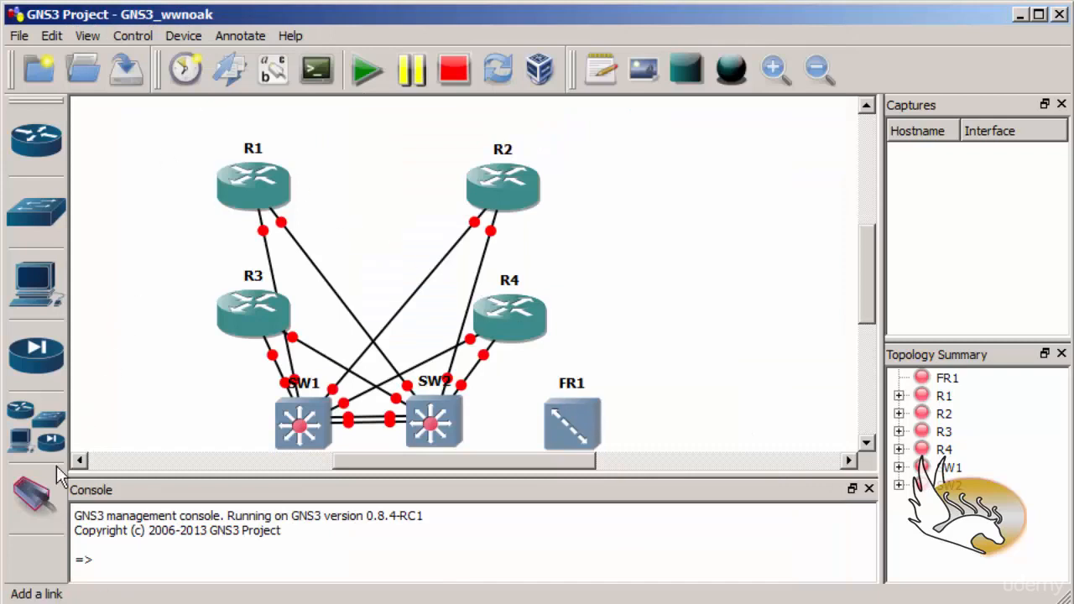
Step: Link serial interface s0/0 of R1 to port 1 of the Frame Relay switch FR1
click(47, 490)
click(252, 199)
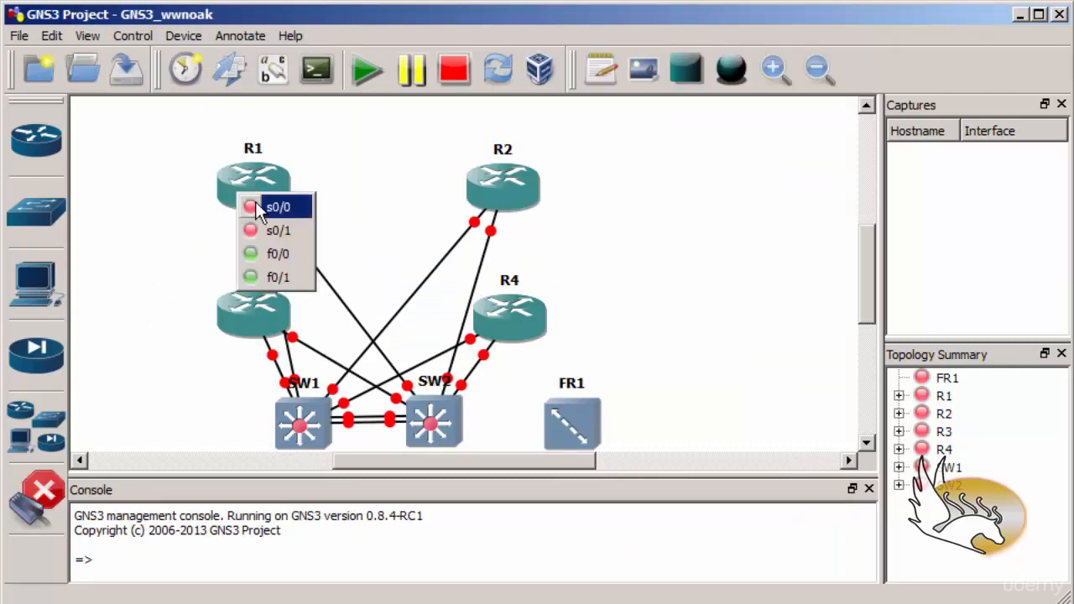
click(260, 205)
click(587, 429)
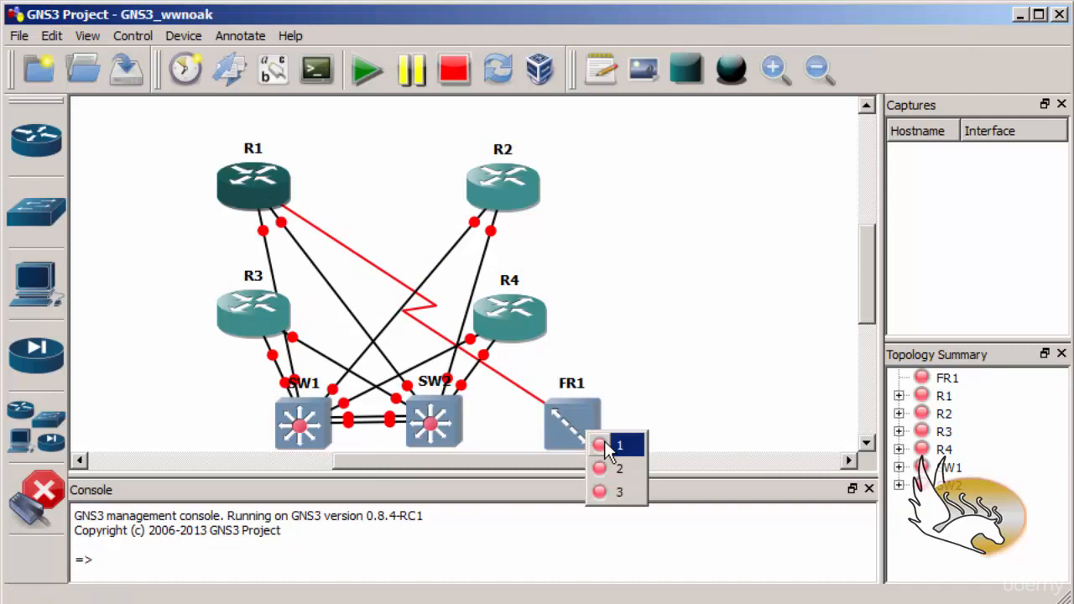
click(614, 444)
Step: Link serial interface s0/0 of R2 to port 2 of the Frame Relay switch FR1
click(484, 185)
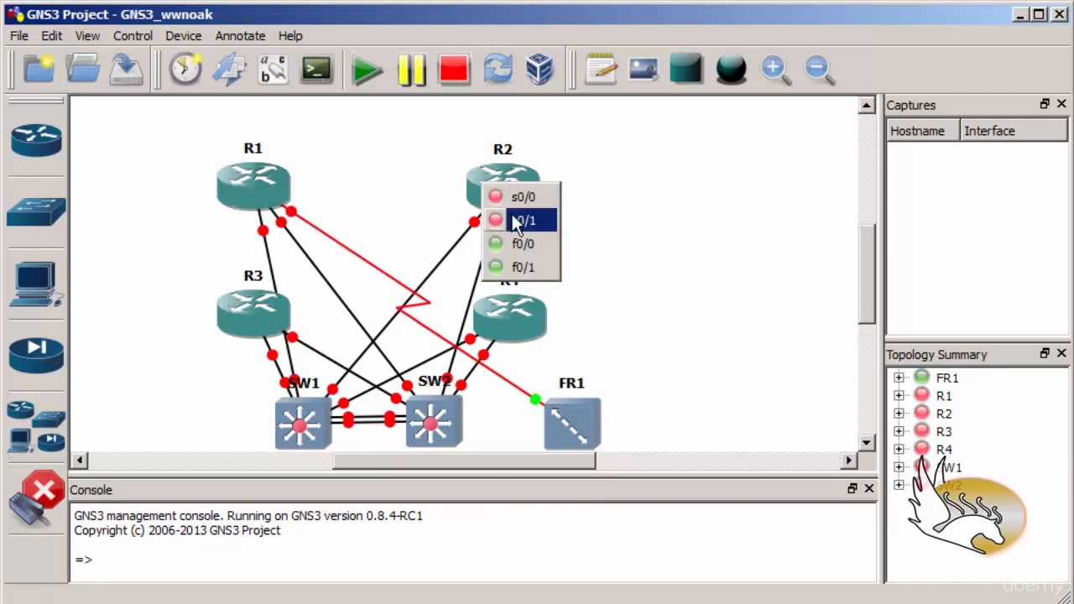
click(514, 203)
click(584, 419)
click(617, 427)
Step: Link serial interface s0/0 of R3 to port 3 of the Frame Relay switch FR1
click(261, 321)
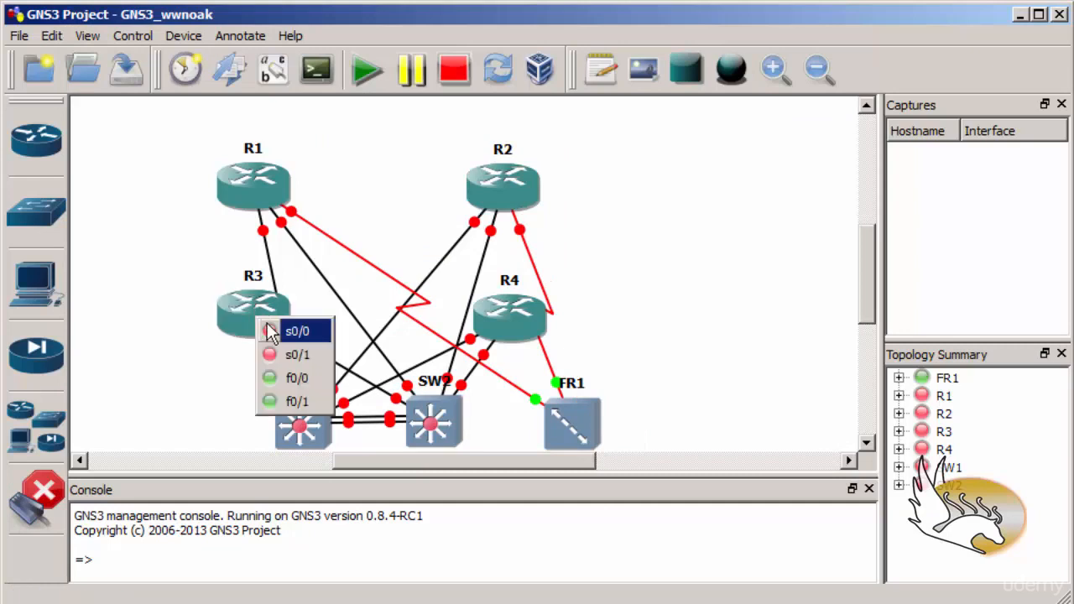
click(274, 331)
click(573, 422)
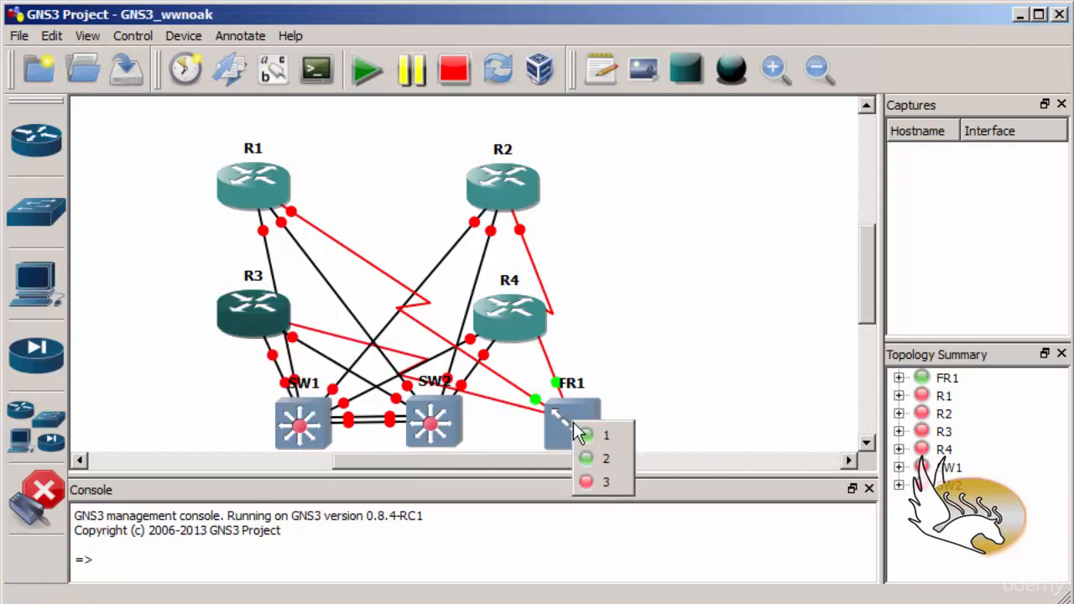
click(606, 482)
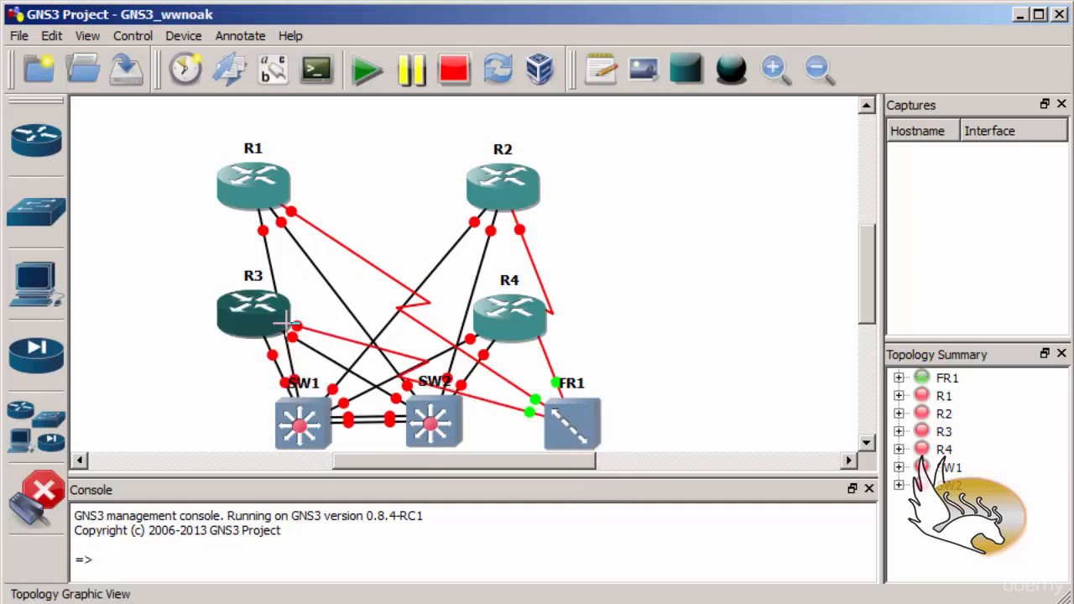
Step: Link serial interface s0/1 of R3 to s0/1 of R4 and stop adding links
click(254, 309)
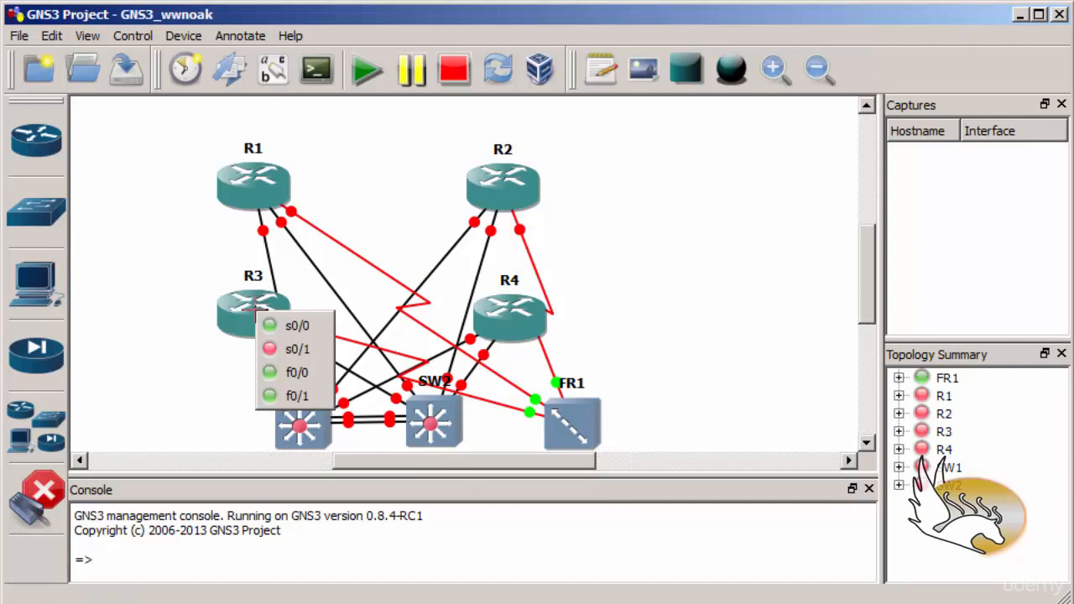
click(273, 347)
click(505, 319)
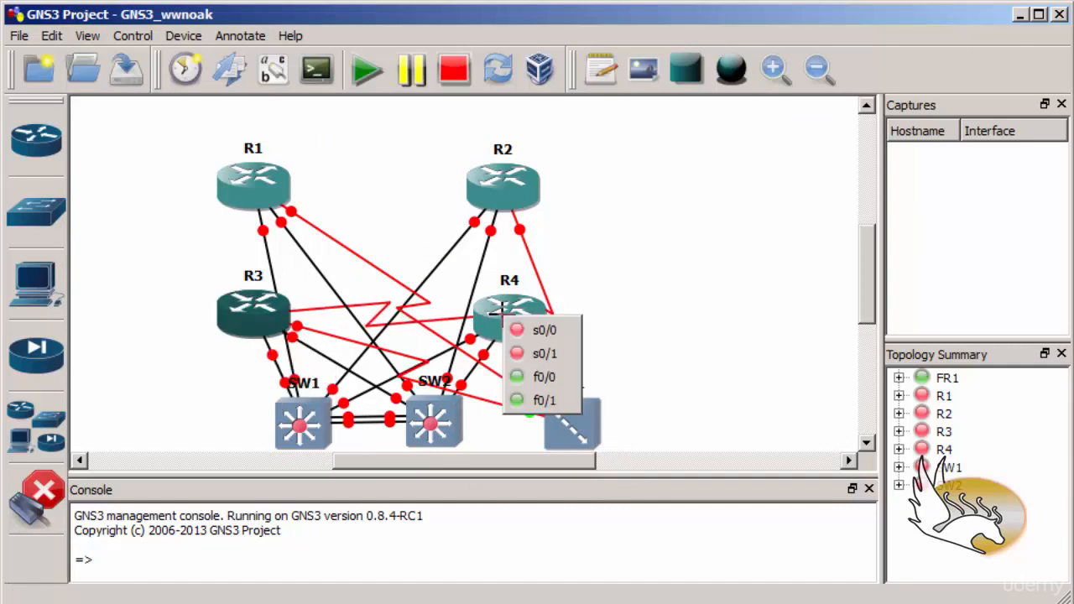
click(537, 356)
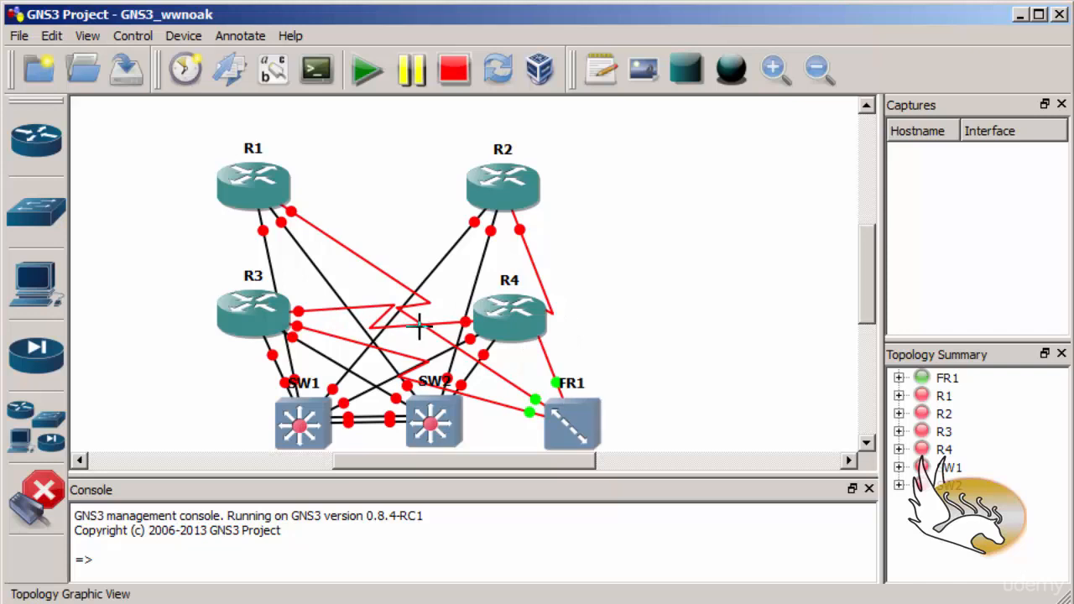
click(31, 495)
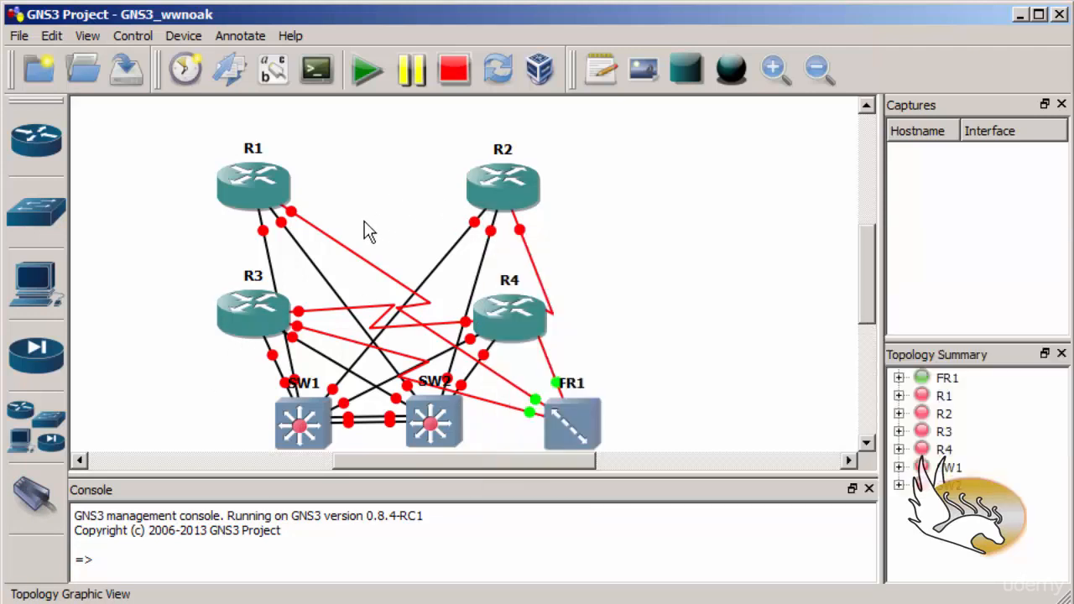
Step: Spread the topology out by moving routers R1 to R4 farther apart and shifting SW1 and SW2 slightly downward
drag(278, 190, 281, 153)
drag(245, 306, 225, 299)
drag(508, 195, 571, 145)
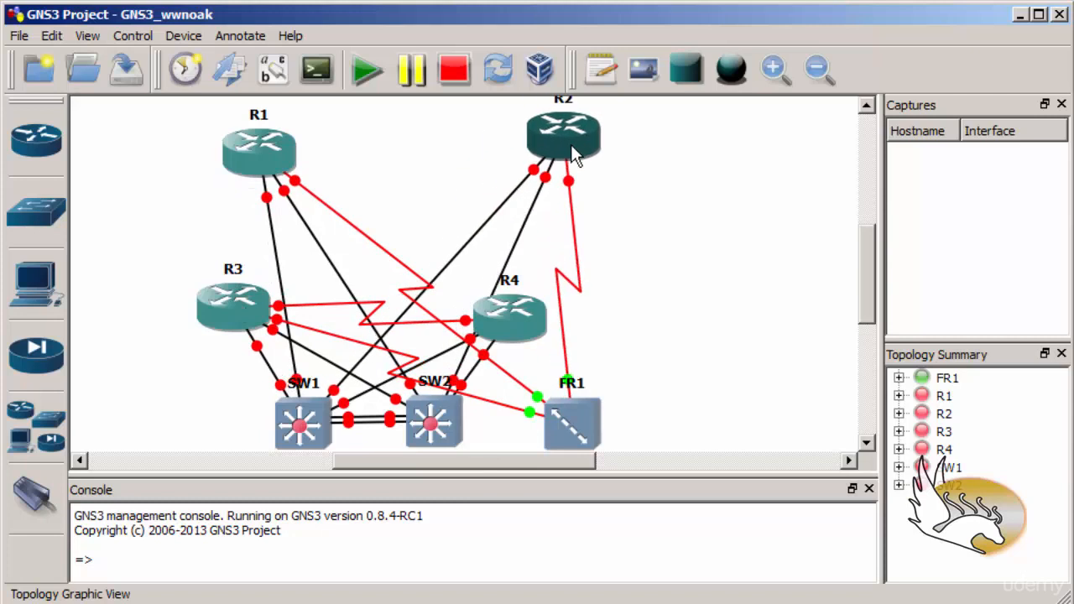
drag(528, 334, 688, 331)
drag(419, 421, 421, 438)
drag(318, 438, 299, 448)
click(419, 449)
drag(562, 449, 563, 448)
drag(563, 141, 559, 157)
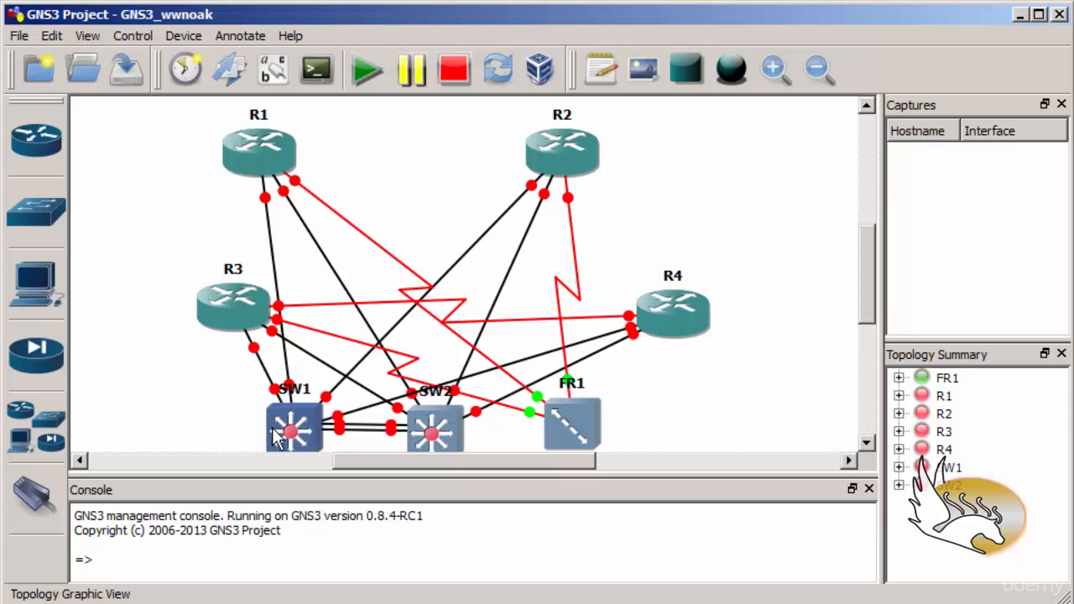
Step: Select both switches, SW1 and SW2, and start them together
drag(235, 403, 475, 447)
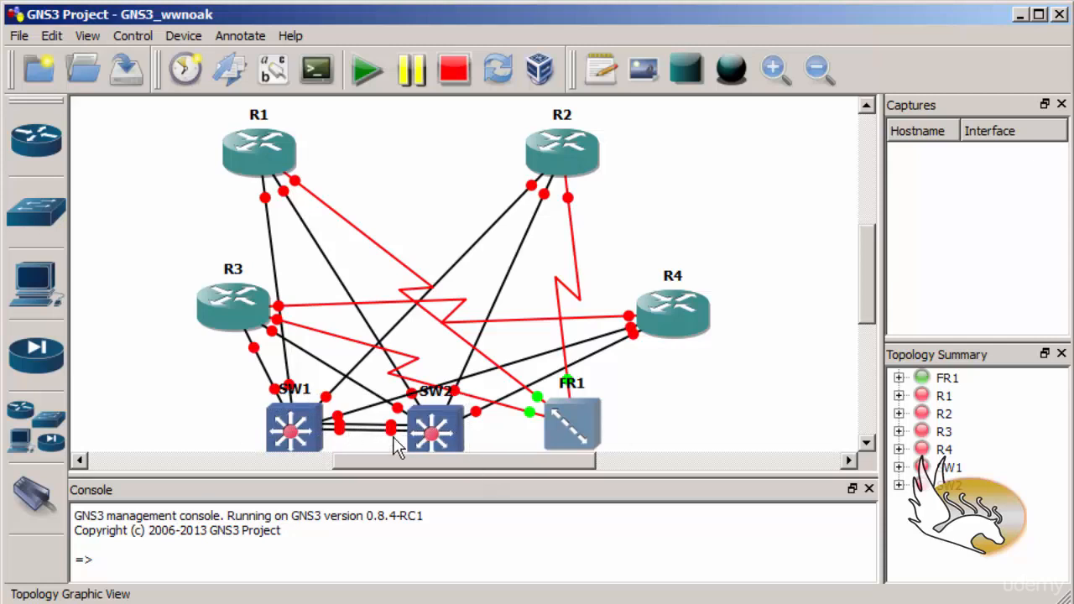
click(183, 35)
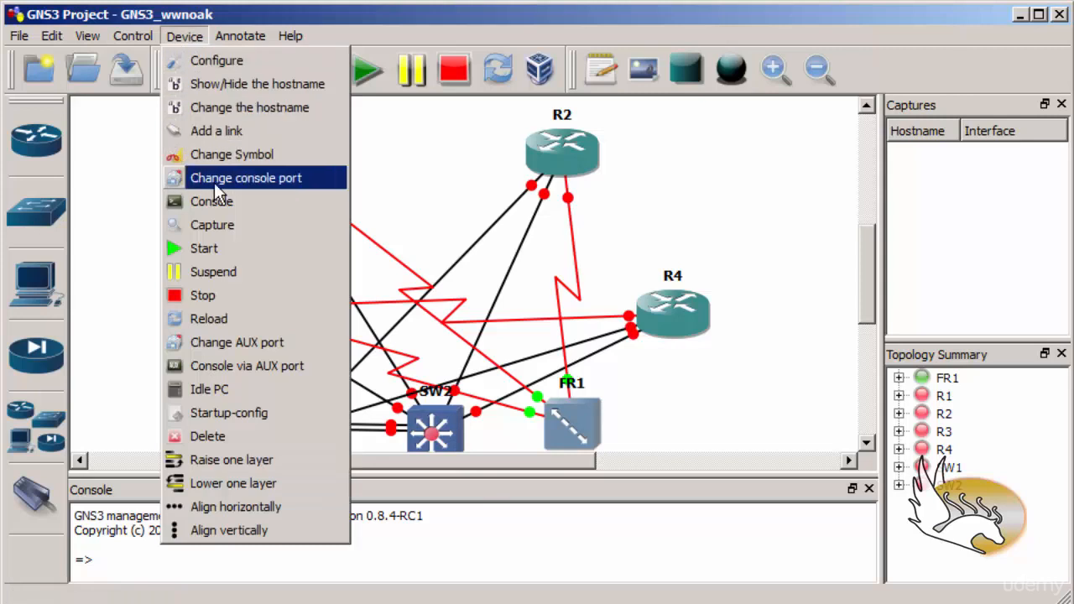
click(215, 245)
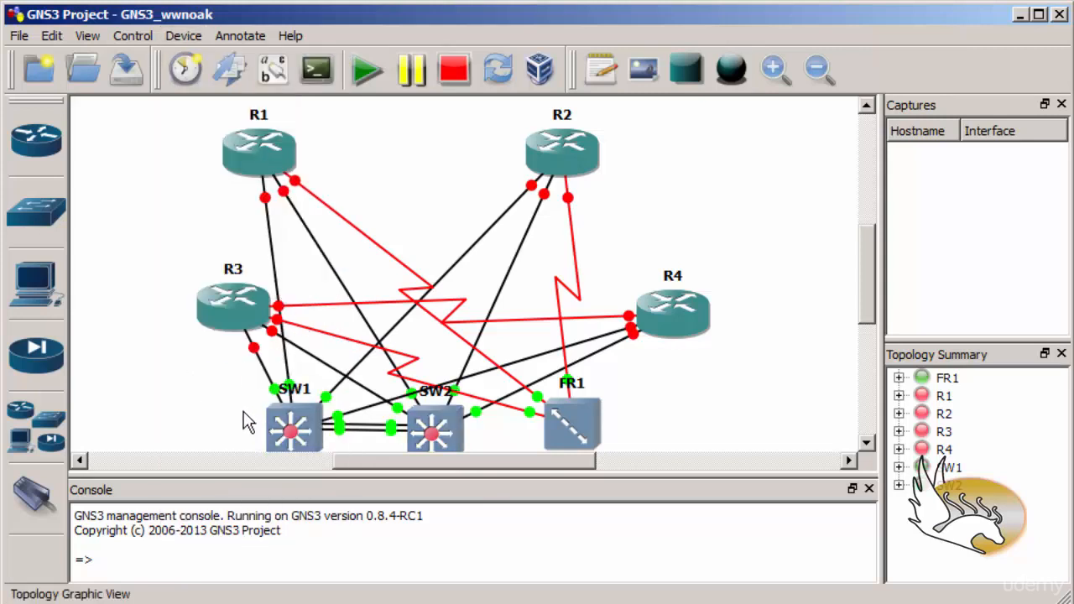
Step: Open the console of SW1 and enlarge its terminal window to fill the screen
click(276, 424)
right_click(275, 424)
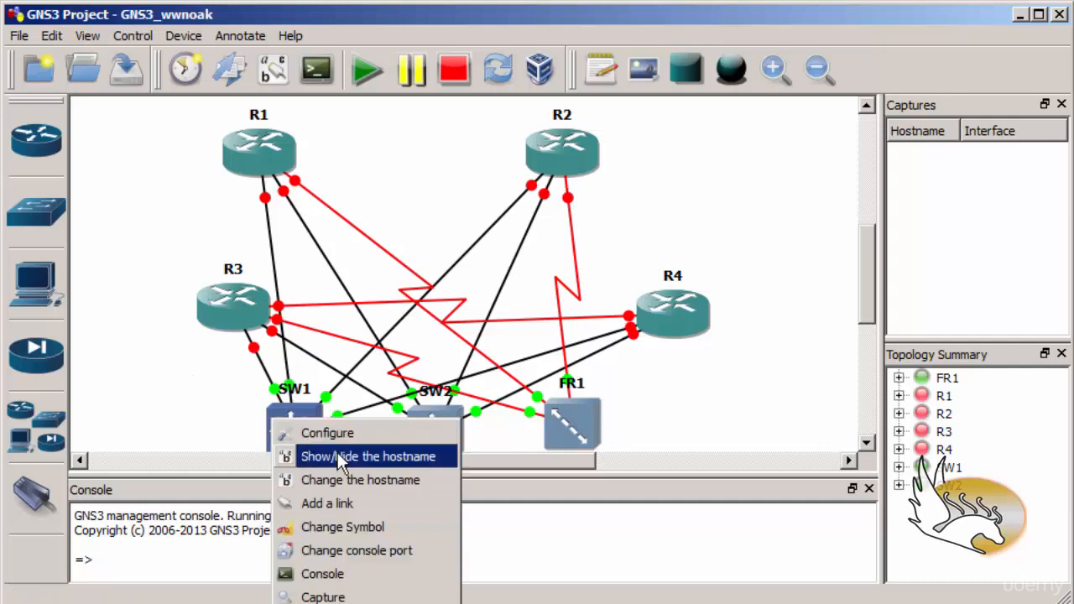
click(344, 576)
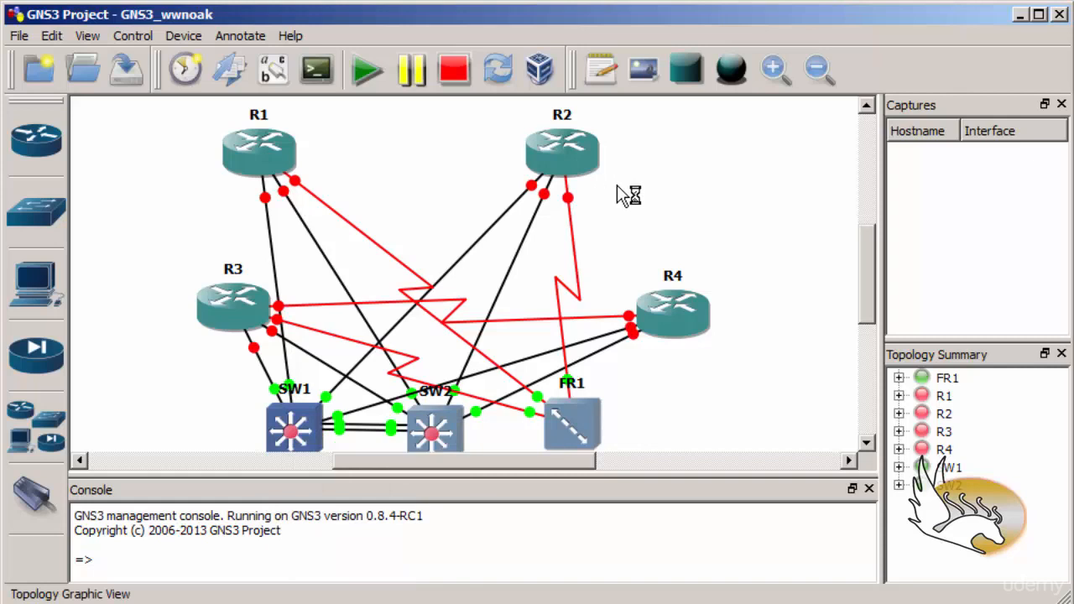
drag(597, 217, 393, 18)
drag(743, 476, 1072, 602)
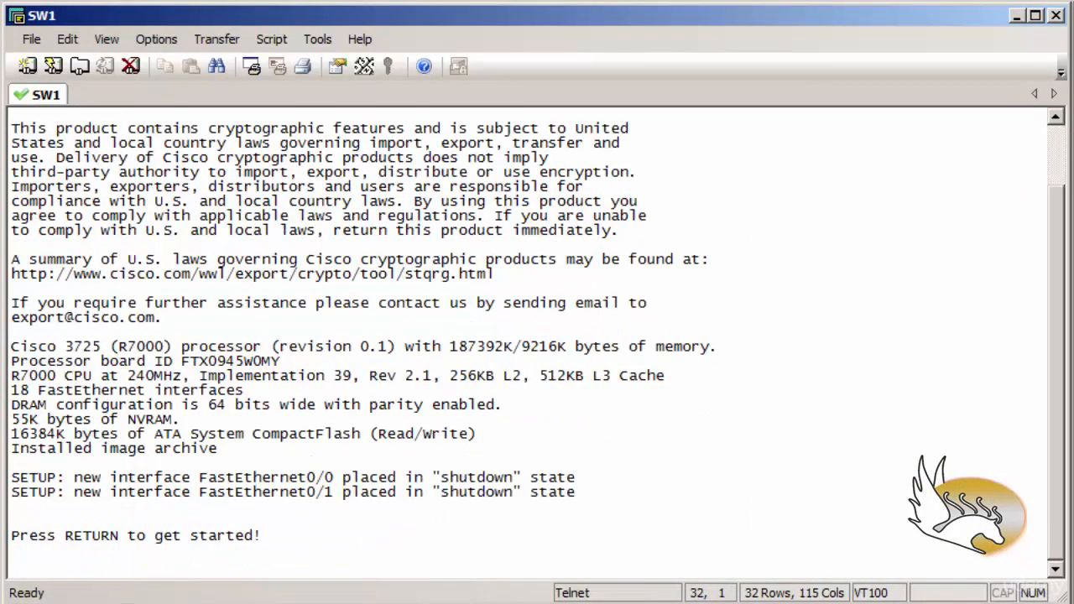
Step: Return to GNS3, open the console of SW2 and bring up its command prompt
key(alt+Tab)
right_click(431, 437)
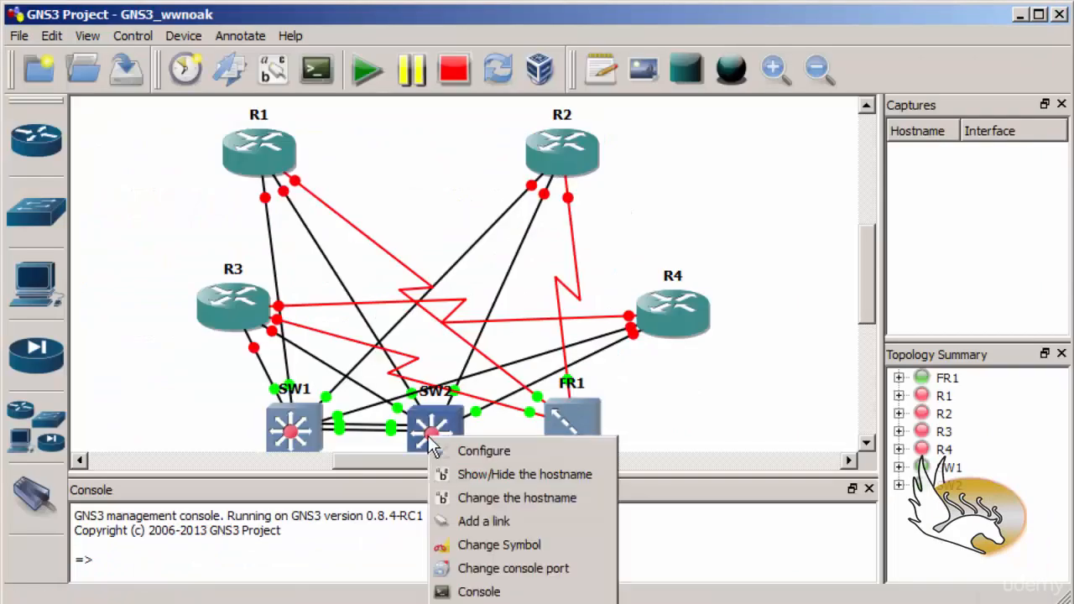
click(505, 603)
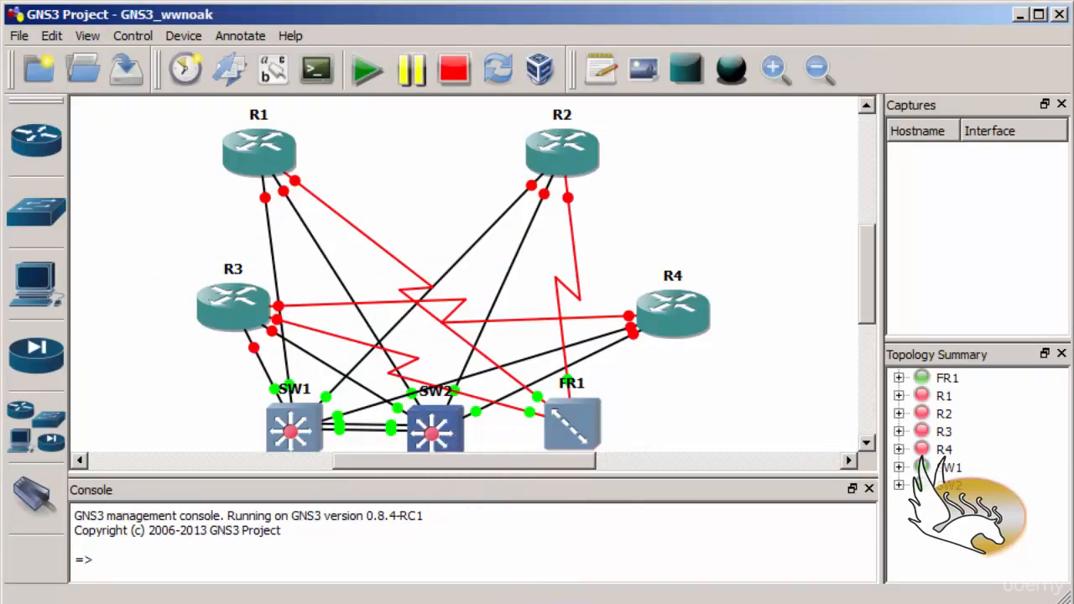
right_click(437, 416)
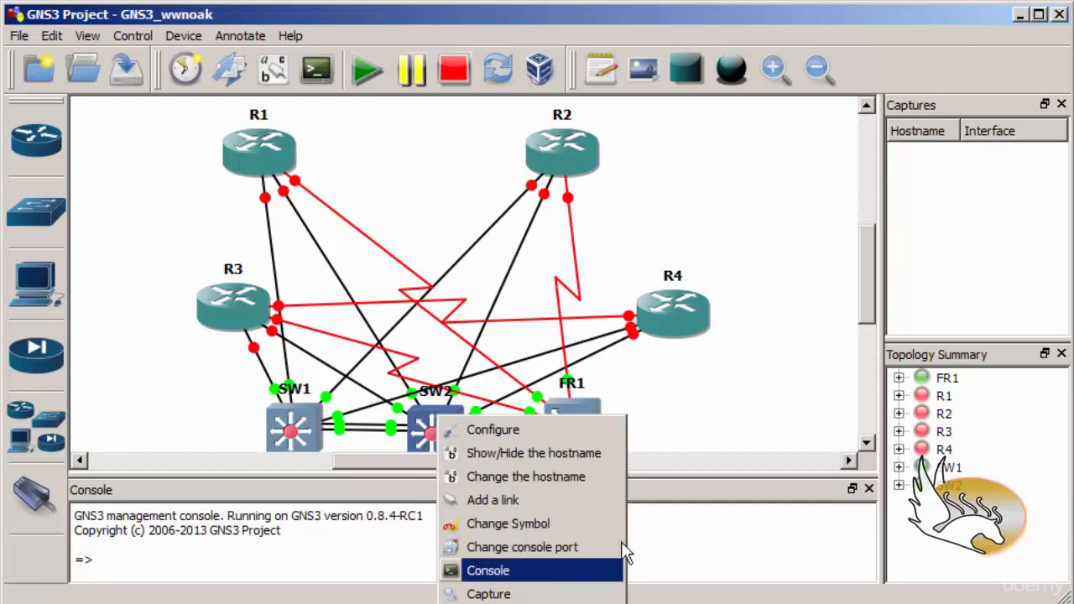
click(529, 571)
key(Return)
Step: Switch to the SW1 terminal session and bring up a clear command prompt below the boot messages
click(35, 94)
key(Return)
key(Return)
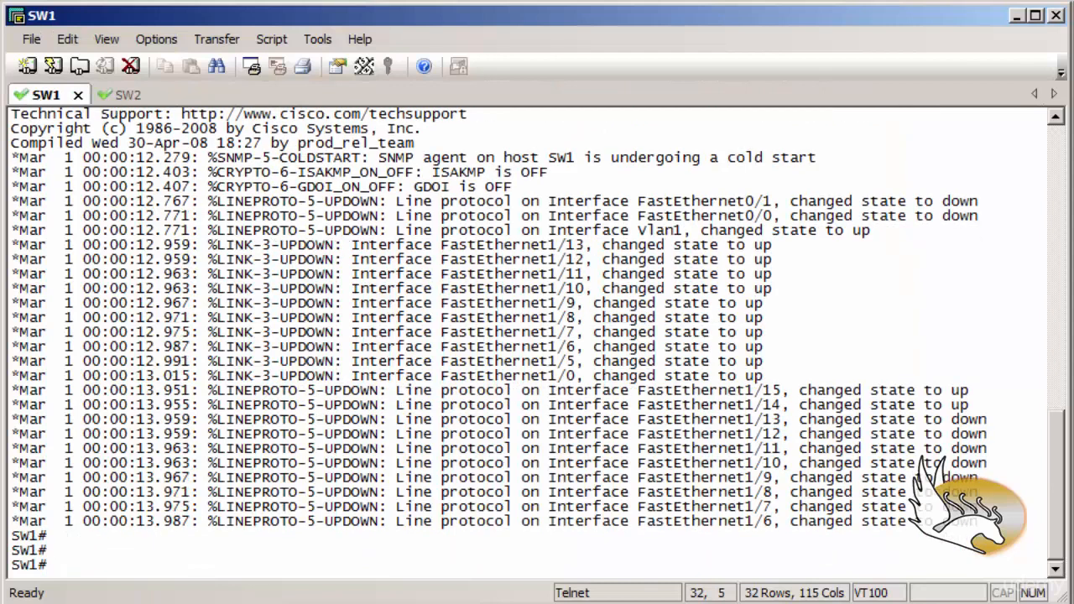
key(Return)
key(Return)
key(Return)
key(Return)
key(Return)
key(Return)
key(Return)
key(Return)
key(Return)
key(Return)
key(Return)
key(Return)
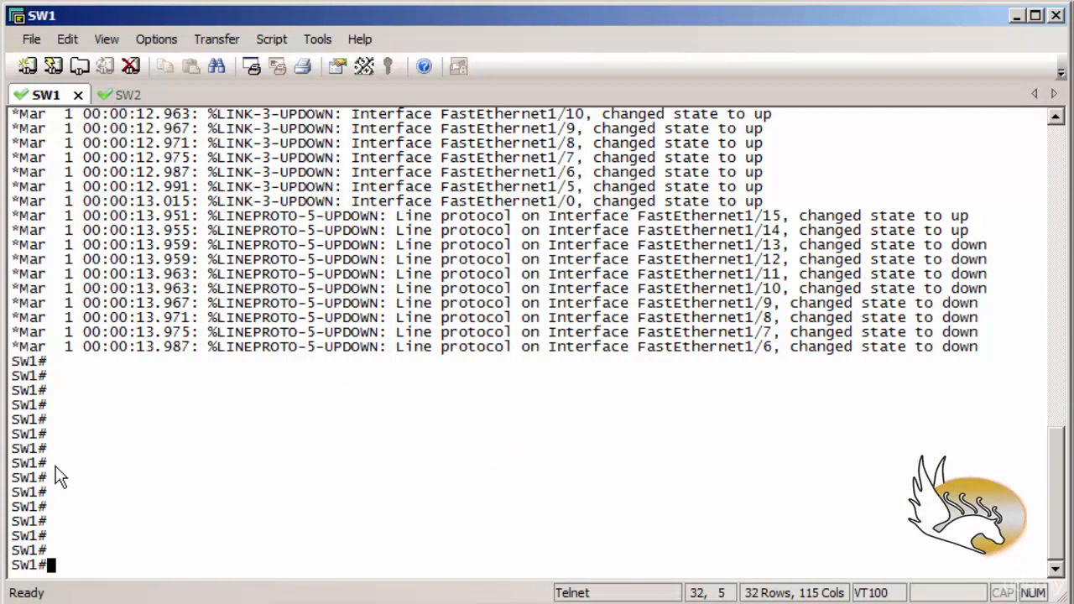
Step: Enter global configuration mode on SW1 with conf t
text(conf tf)
key(Return)
key(Up)
key(BackSpace)
key(Return)
key(Return)
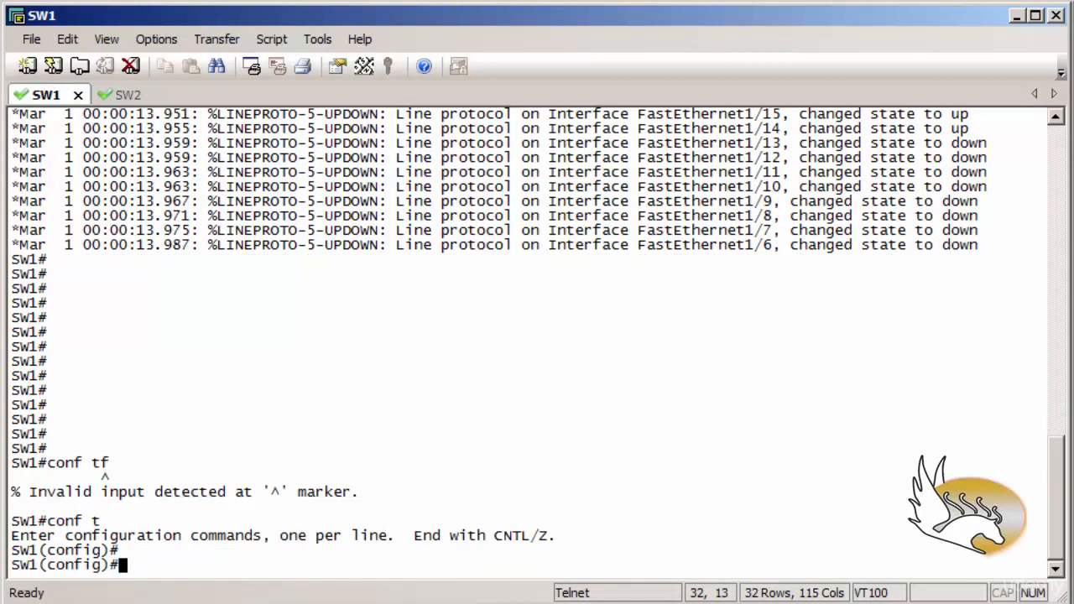
Step: Remove privilege level 15 from console line 0 on SW1 with no privilege level 15
text(line con 0)
key(Return)
text(n)
text(o pri)
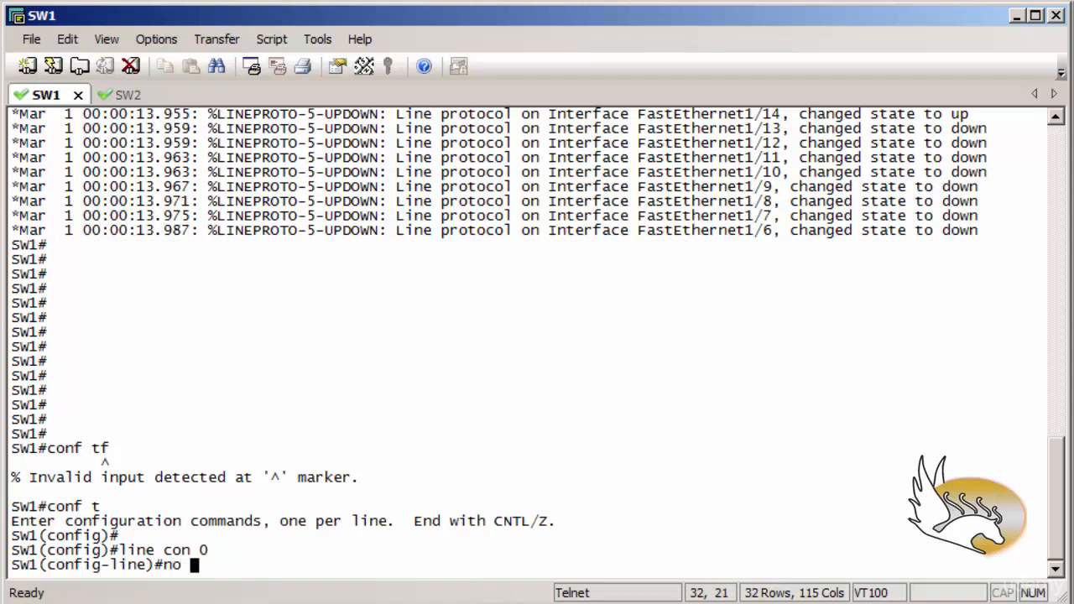
key(Tab)
text(v)
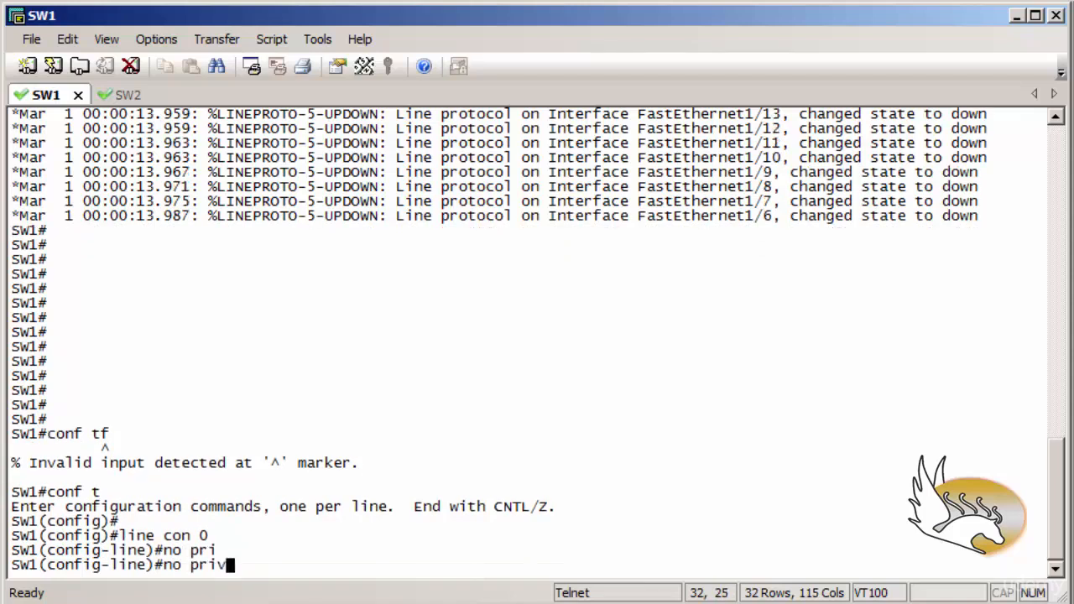
text(i)
key(Tab)
text(leve)
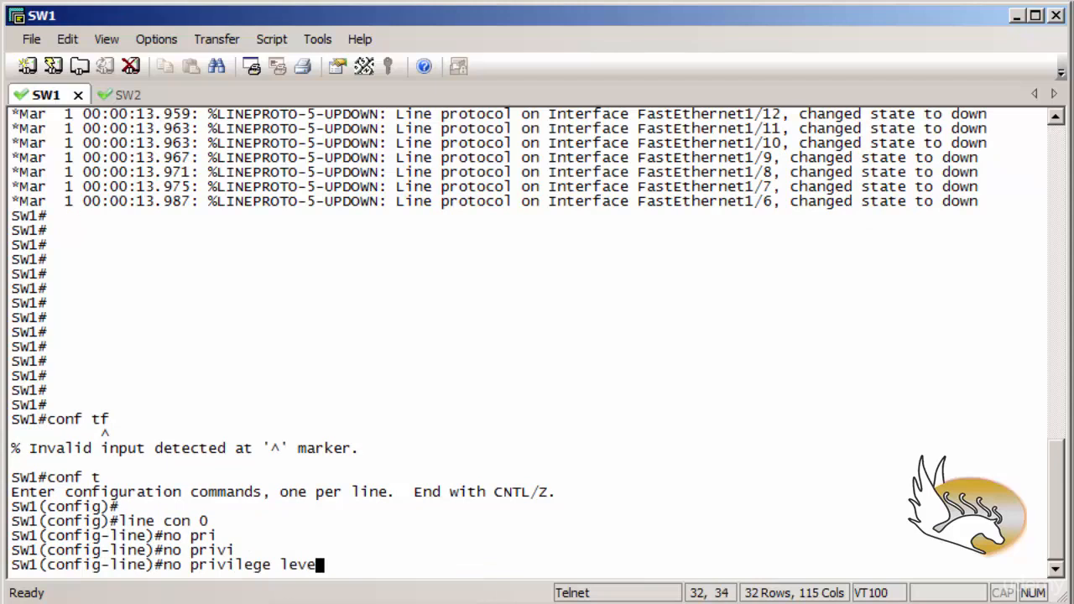
text(l 15)
key(Return)
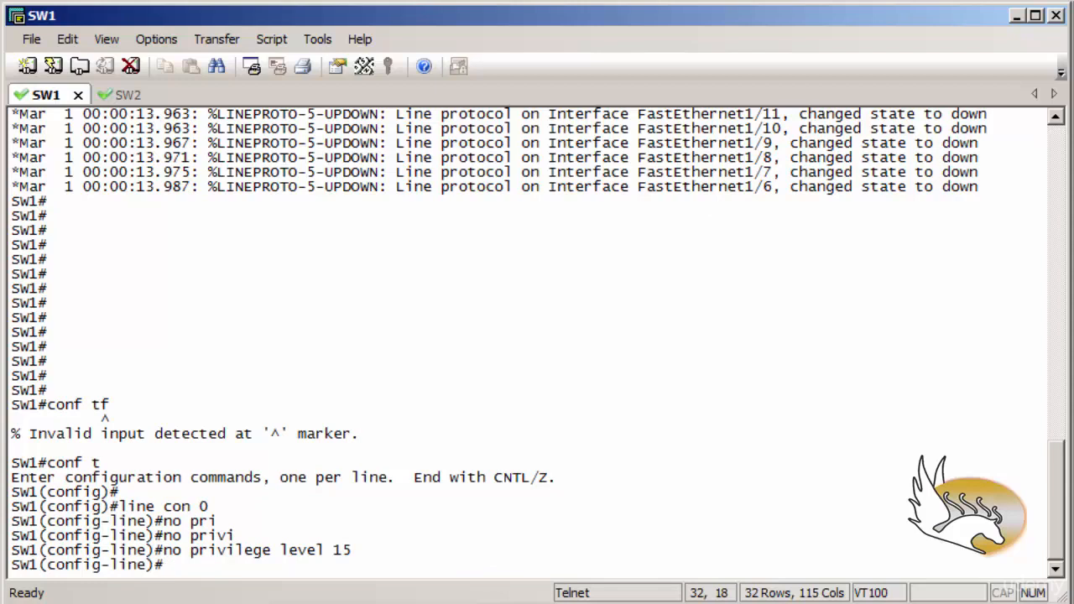
key(Return)
key(Return)
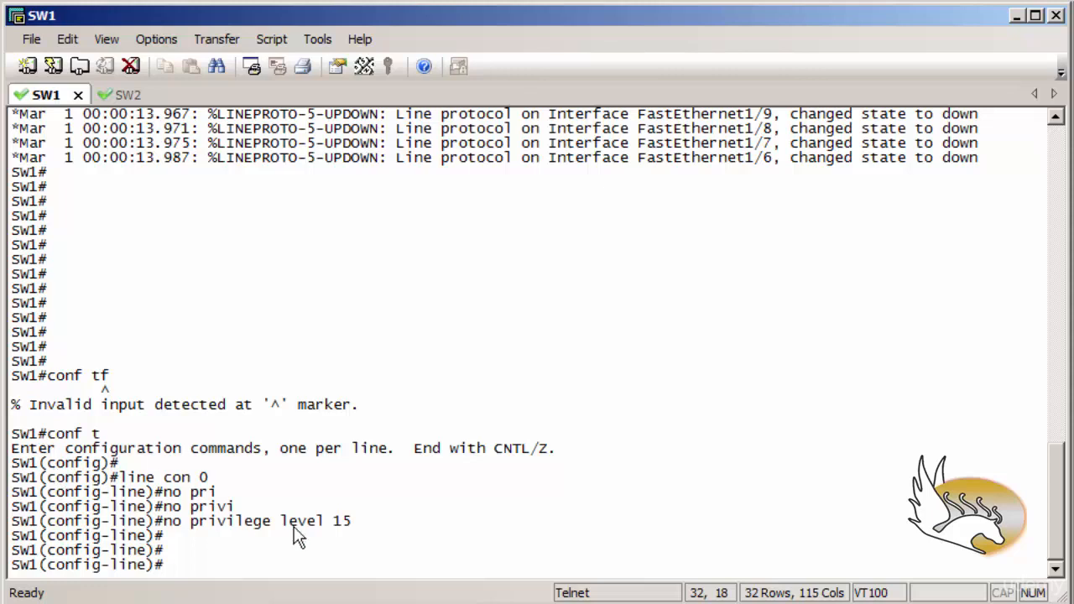
Step: Copy the no privilege level 15 command from SW1 and apply it to console line 0 on SW2
drag(362, 521, 177, 512)
click(118, 95)
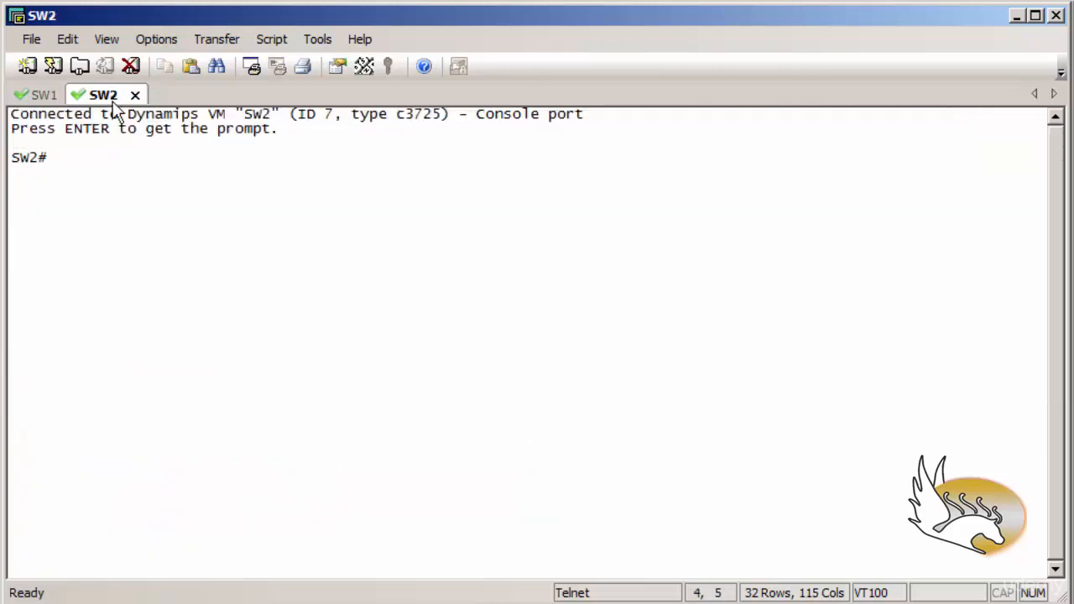
text(conf t)
key(Return)
text(line con 0)
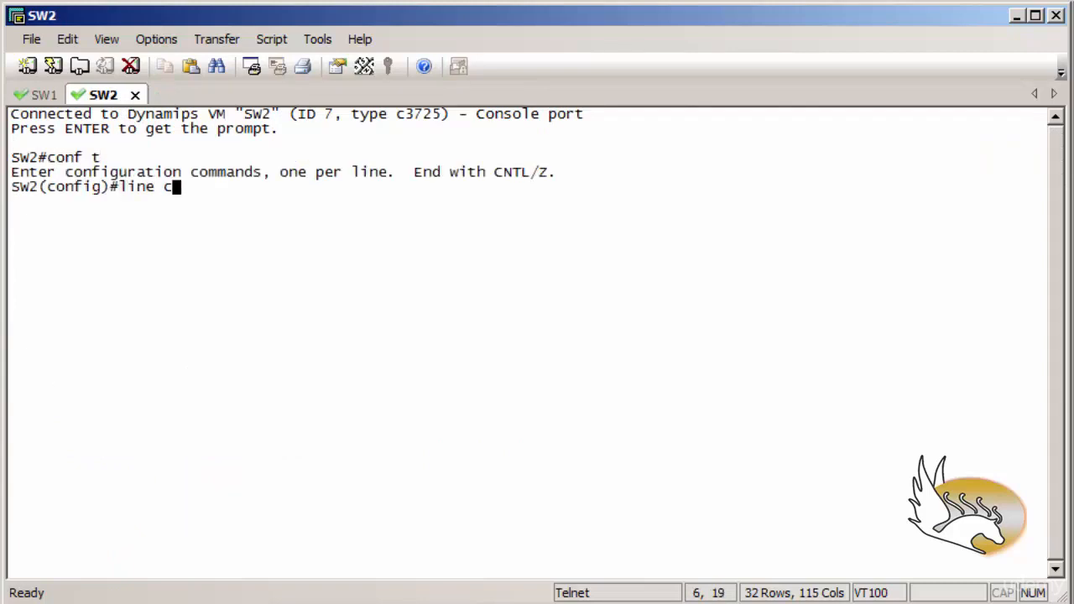
key(Return)
text(no privilege level 15)
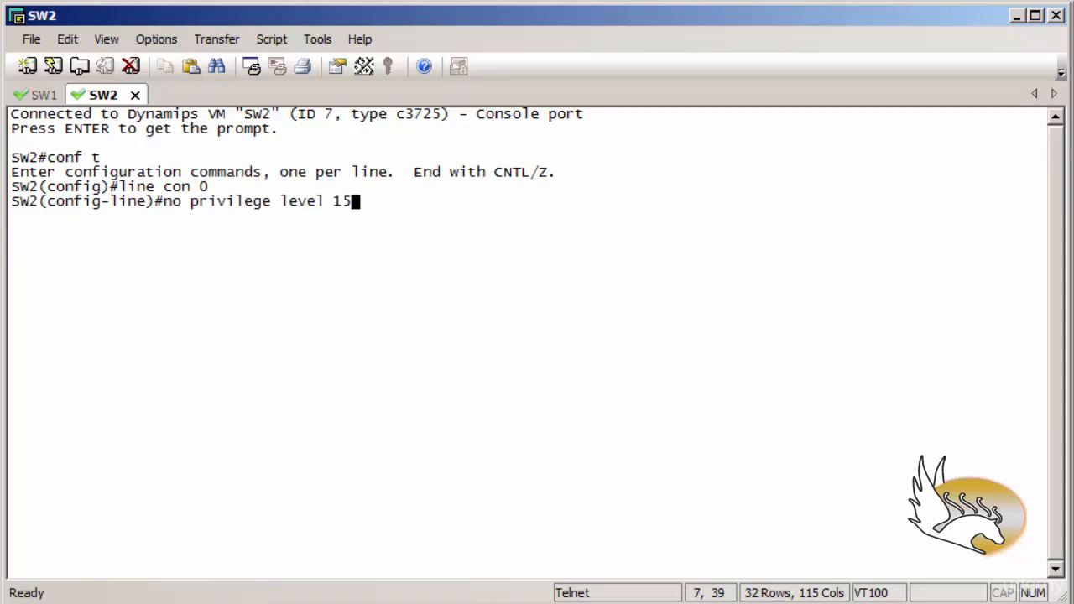
key(Return)
key(Return)
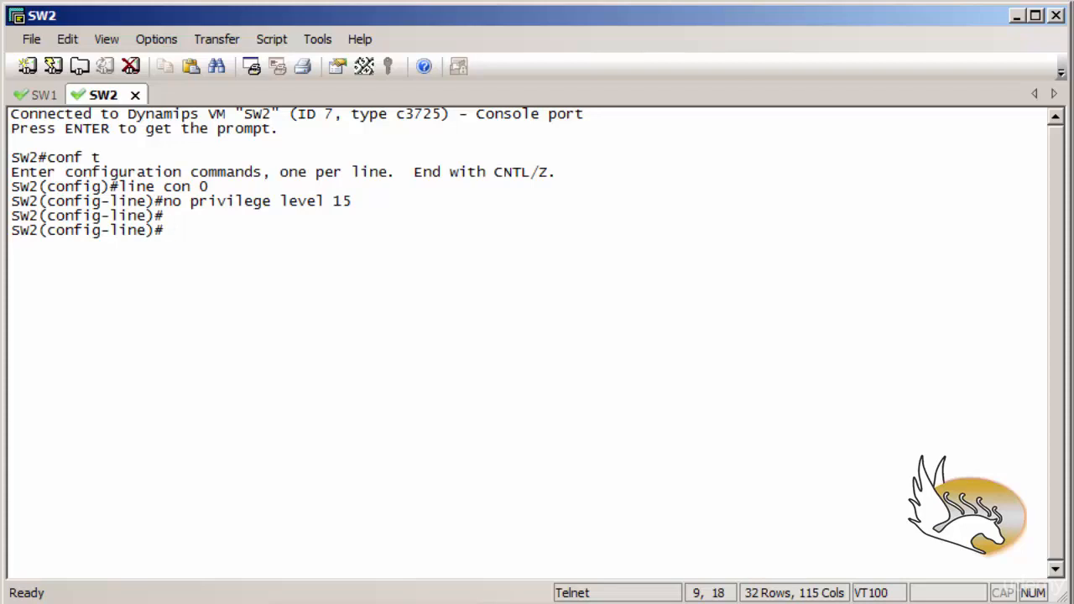
Step: Select the interface range fa1/14 - 15 on SW2 and issue the abbreviated switchport command swit for it
text(int range fa)
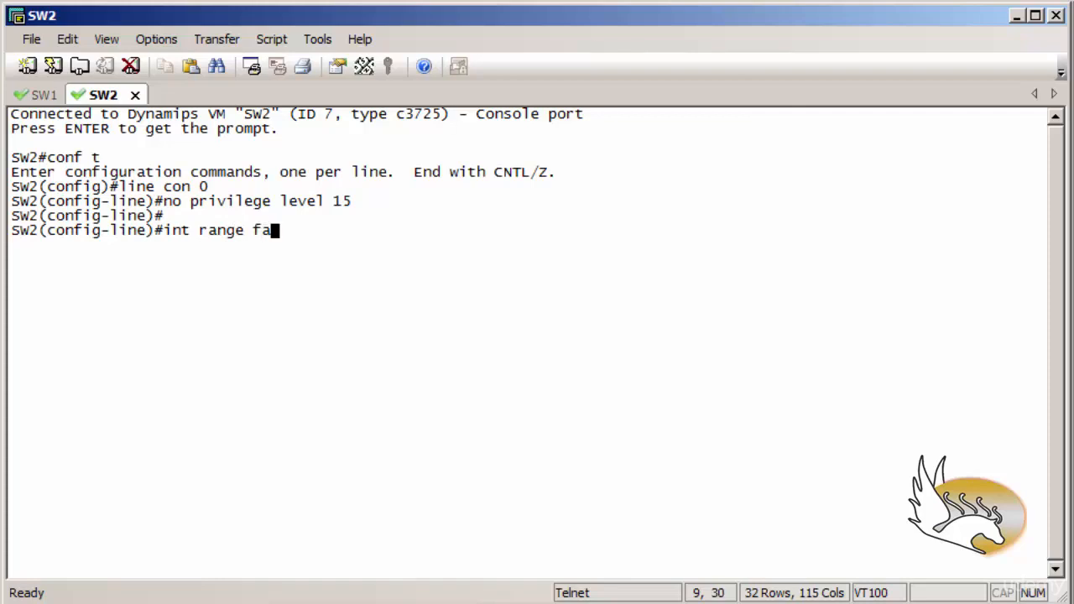
text(1/14 - 15)
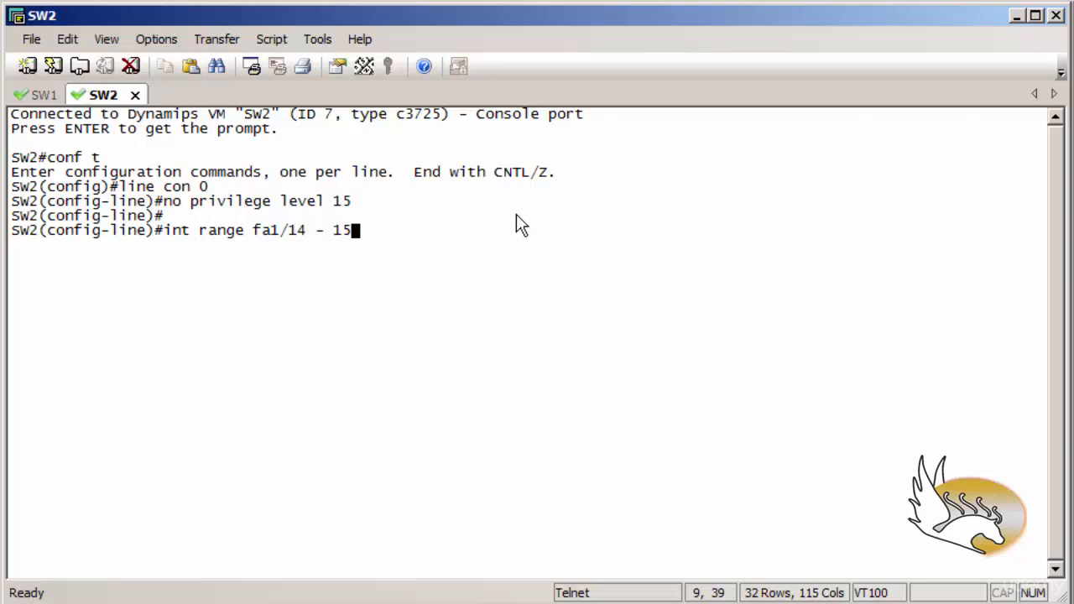
key(Return)
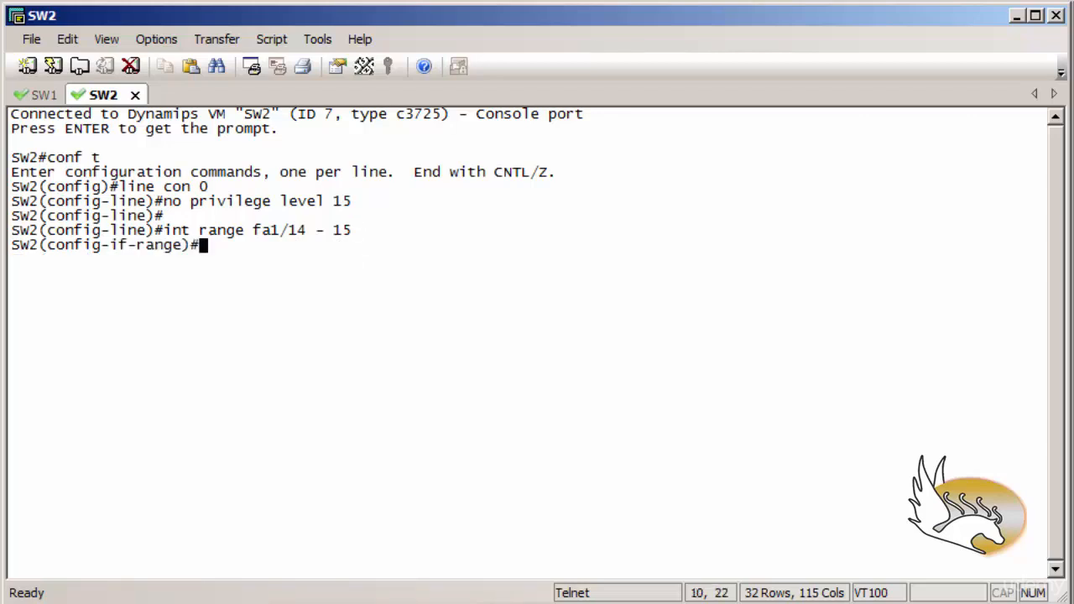
text(swit)
key(Return)
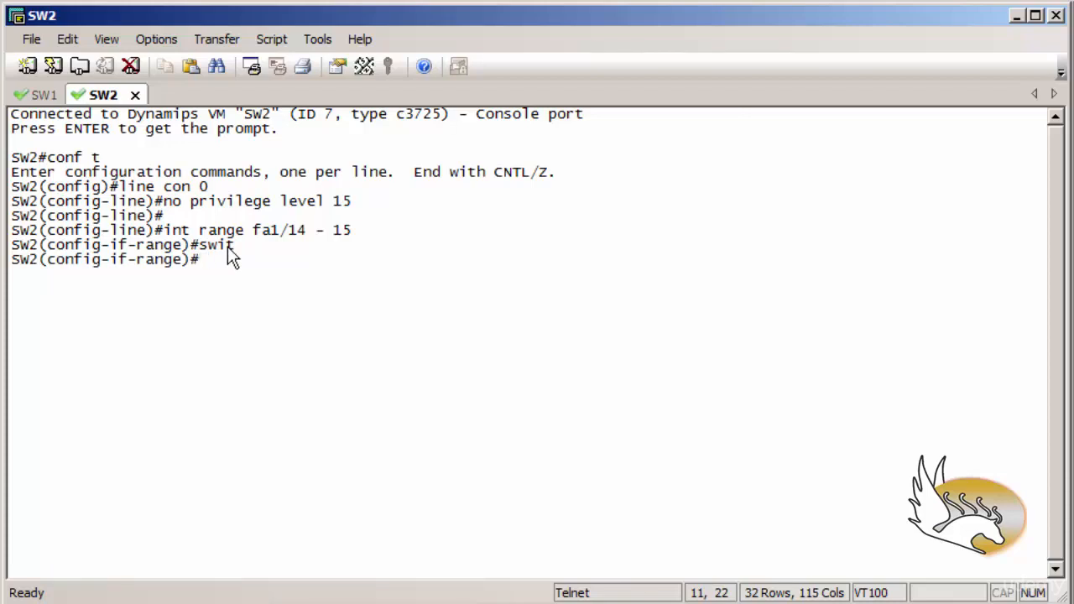
Step: Set the trunk encapsulation of SW2's fa1/14 - 15 range to 802.1Q with swit trunk encap dot1q
text(swit)
text( mode )
text(a)
key(BackSpace)
key(BackSpace)
key(BackSpace)
key(BackSpace)
key(BackSpace)
key(BackSpace)
text(trunk encap )
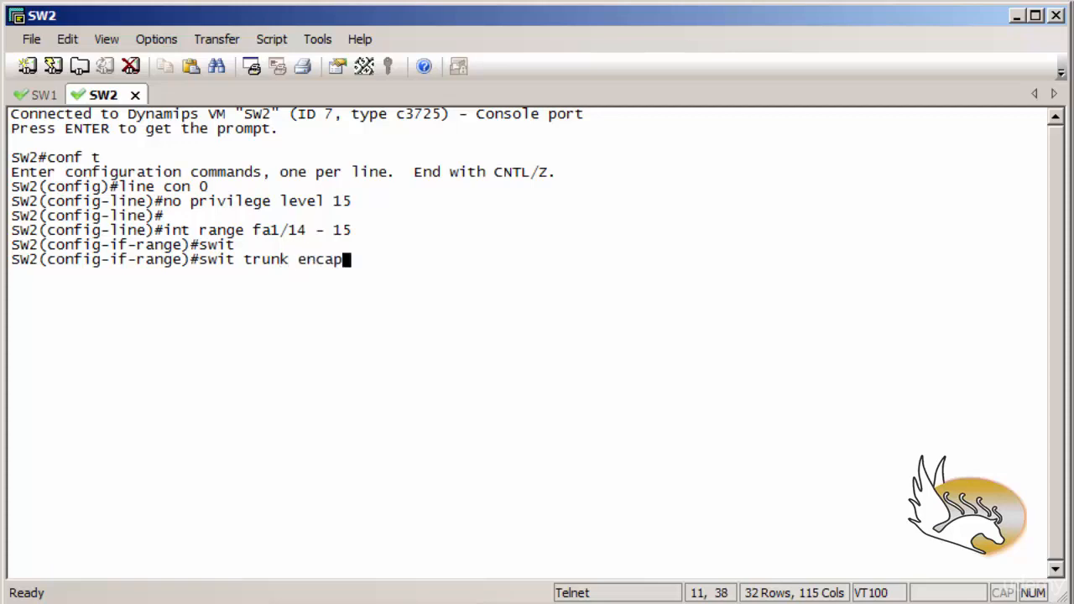
text(dot1q)
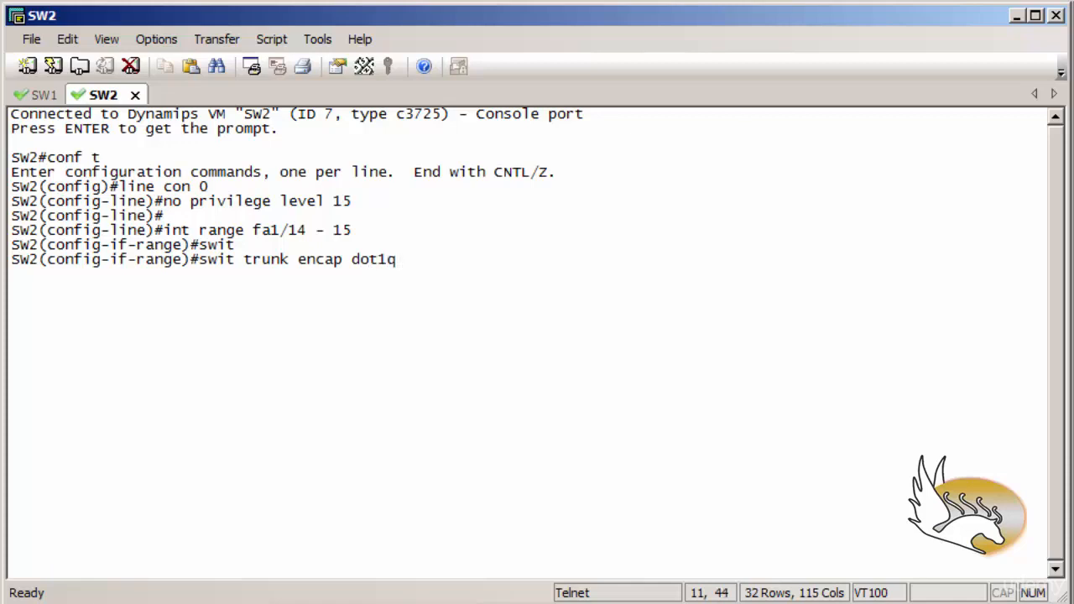
key(Return)
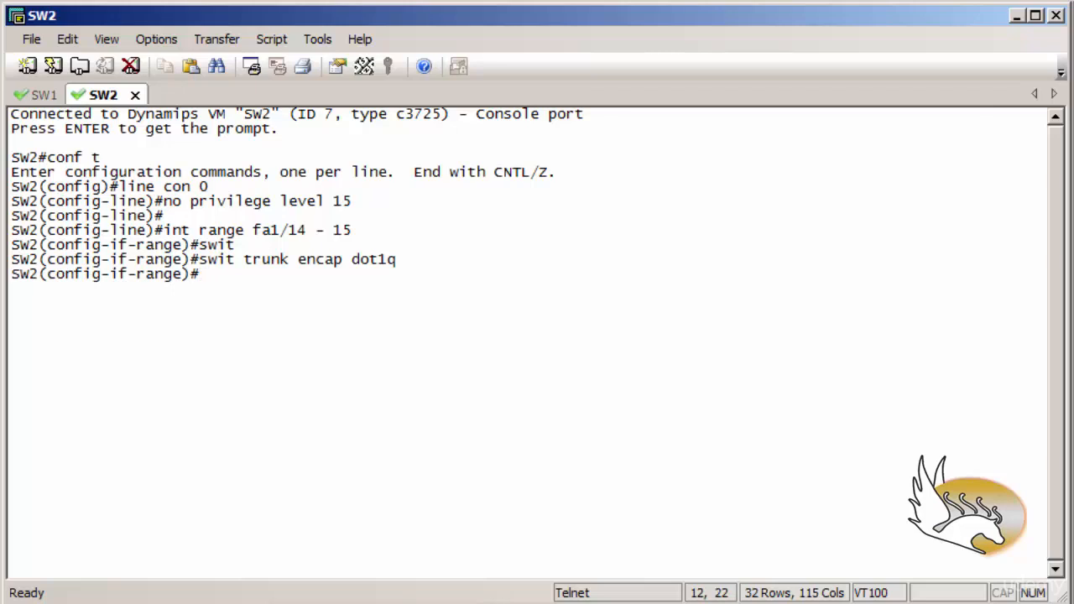
Step: Put SW2's fa1/14 - 15 range into trunk mode with swit mode trunk, and copy the three swit command lines
text(swit mode )
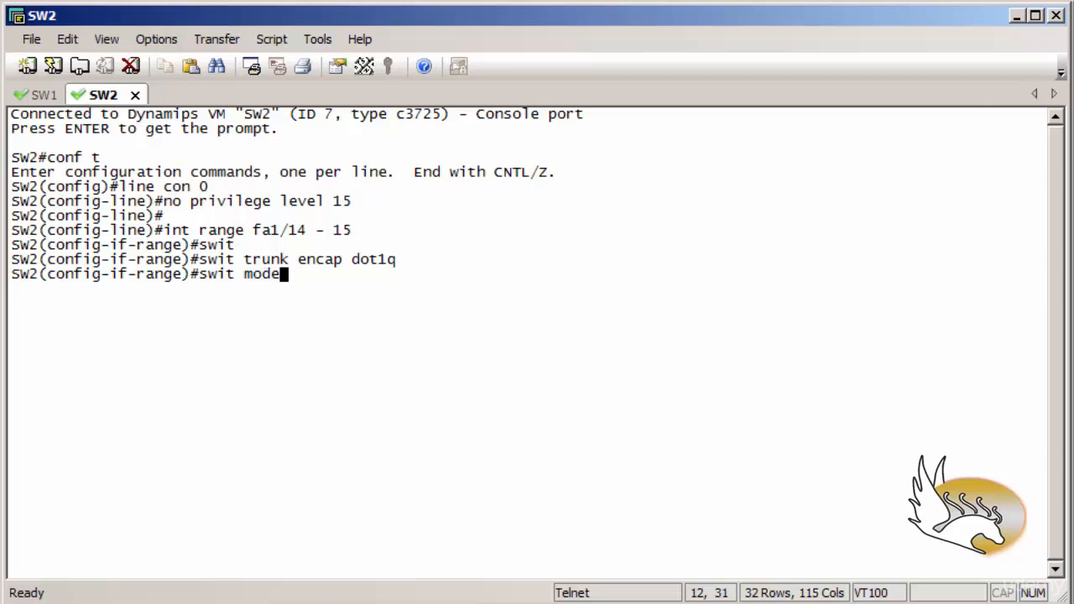
text(trunk)
key(Return)
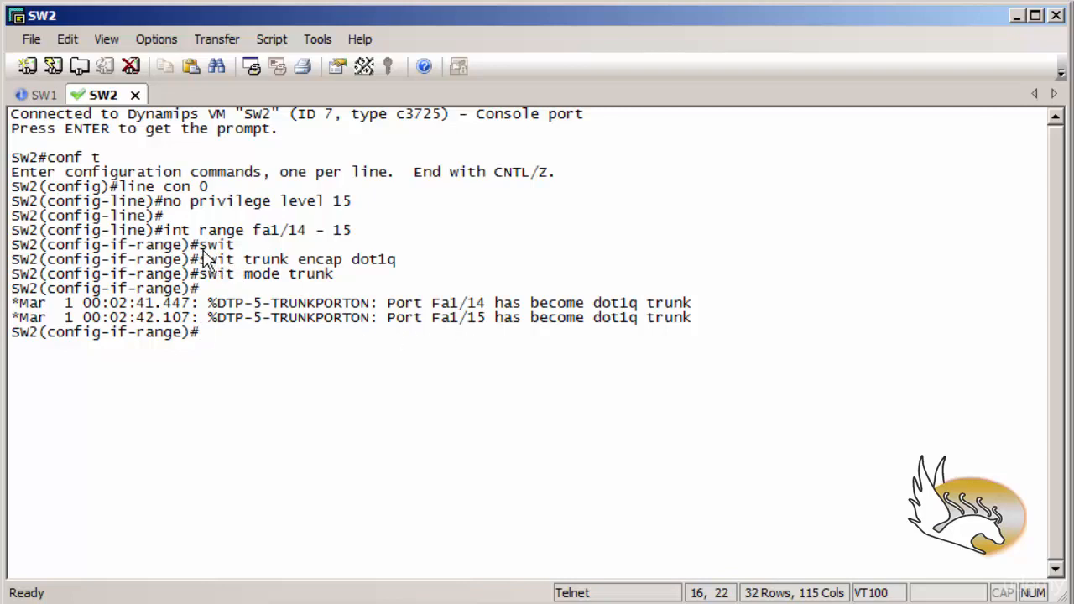
drag(200, 244, 400, 292)
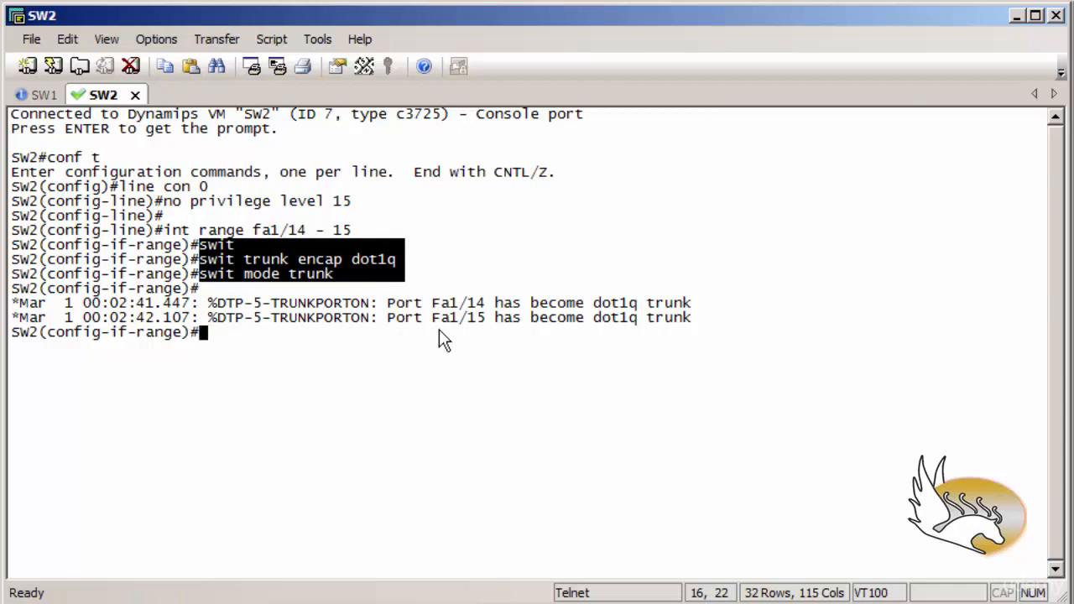
Step: Leave configuration mode on SW2 with end and check the trunk ports with sh int trunk
key(Return)
key(Return)
text(do)
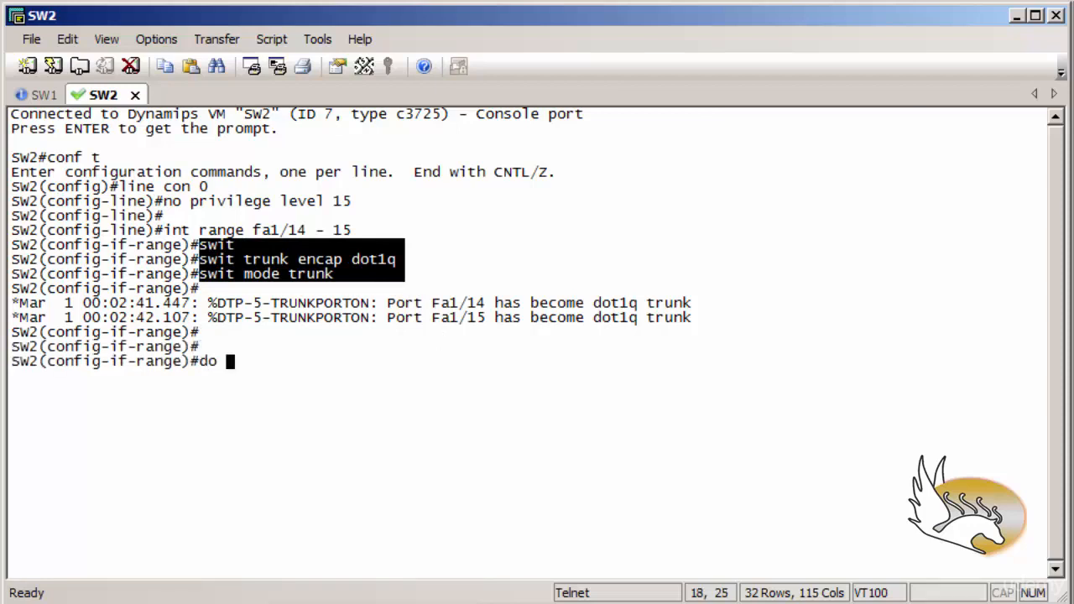
key(BackSpace)
key(BackSpace)
text(end)
key(Return)
key(Return)
key(Return)
text(s)
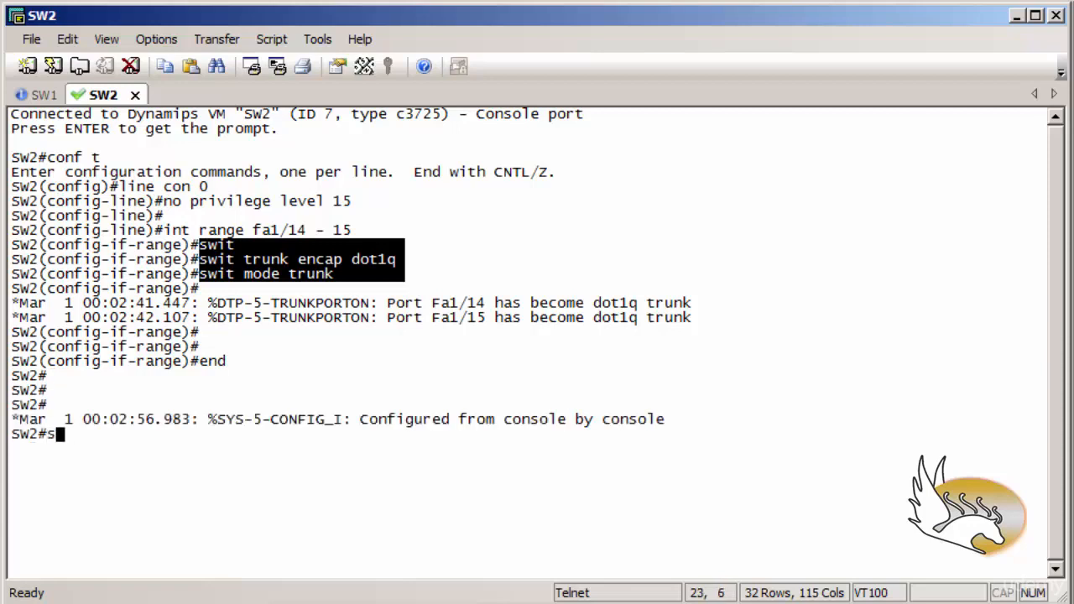
text(h int trunk)
key(Return)
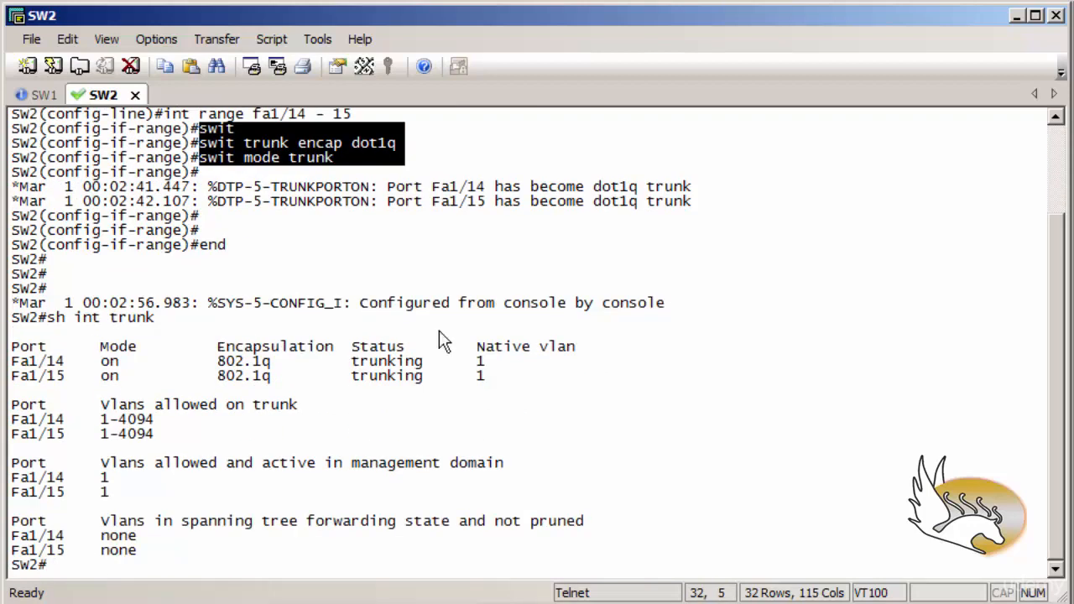
Step: Display the status of all SW2 interfaces with sh int status
key(Return)
key(Return)
text(sh int status)
key(Return)
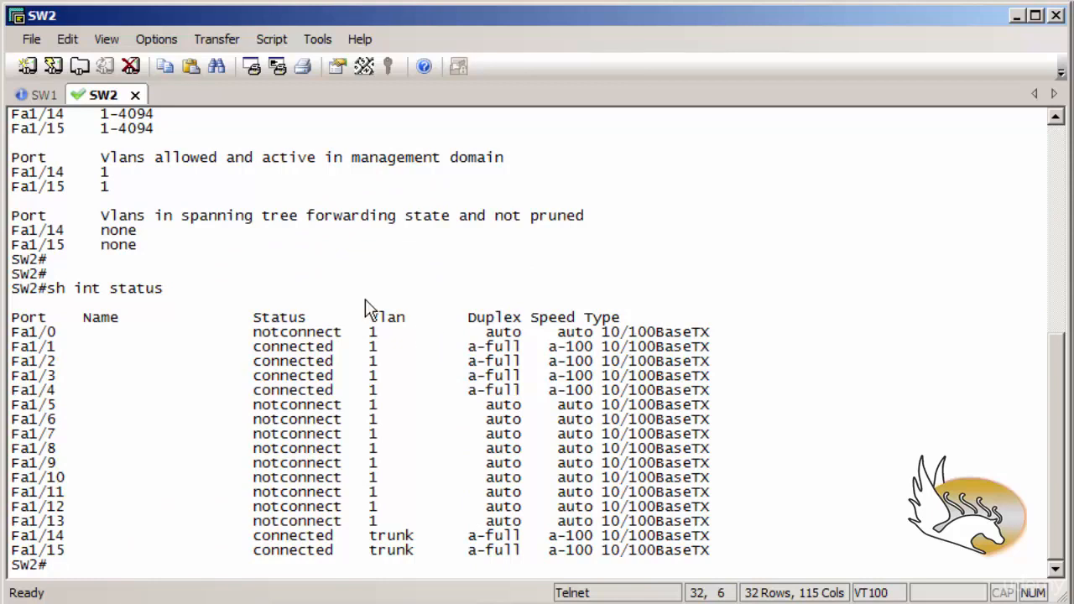
Step: Check the trunk ports on SW1 from line configuration mode with do sh int trunk
click(35, 94)
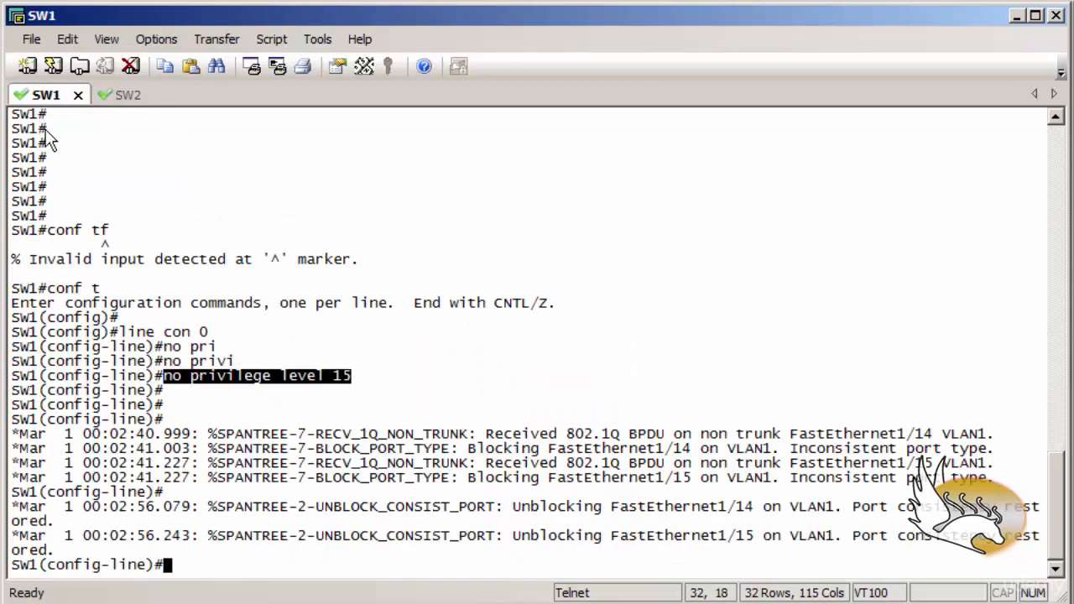
key(Return)
key(Return)
text(do)
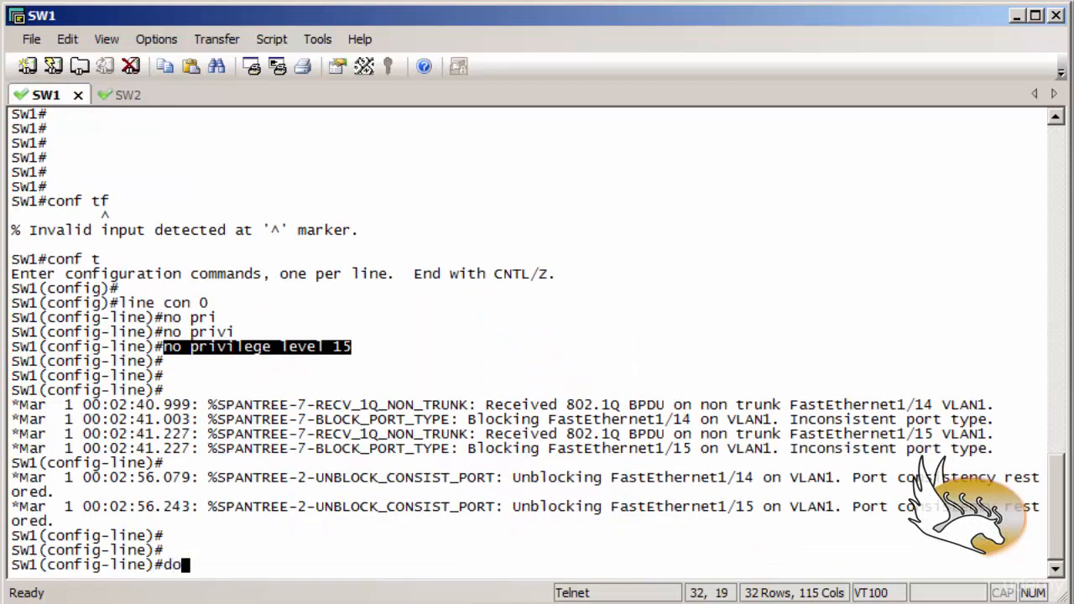
text( sh int trunk)
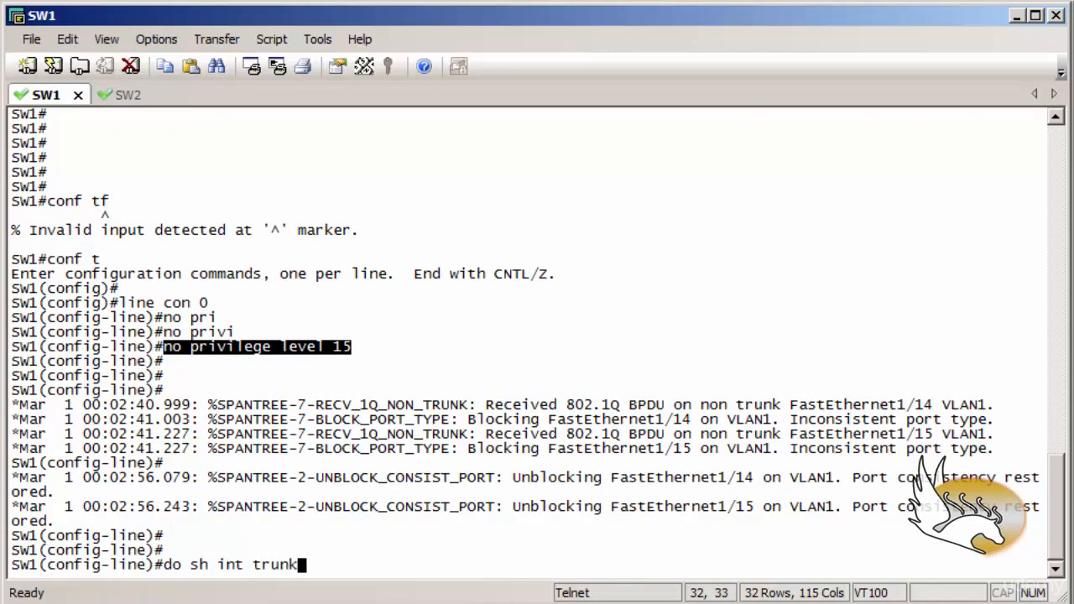
key(Return)
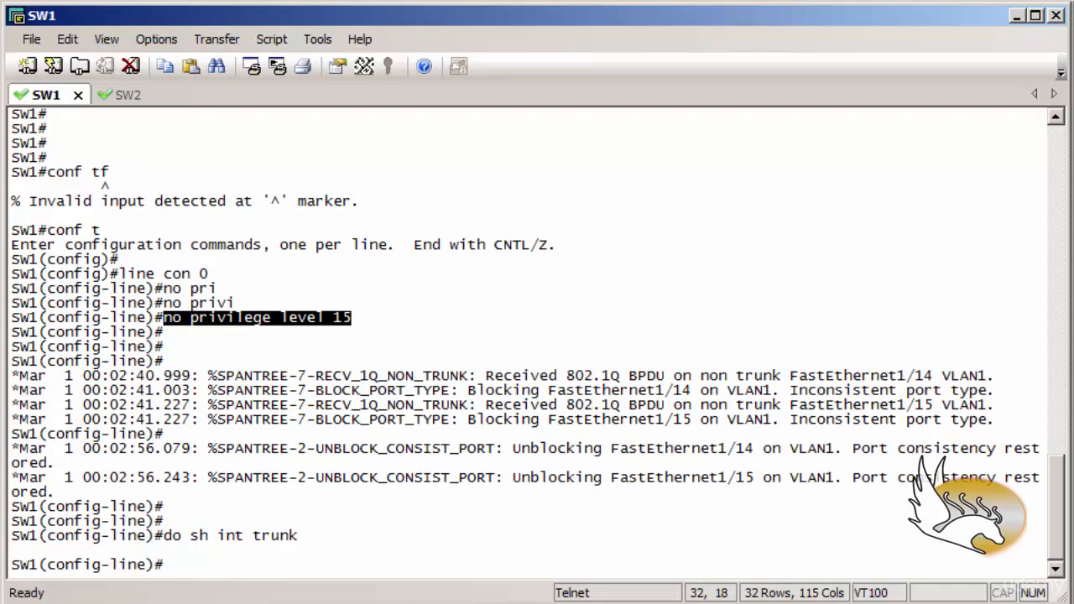
Step: Select int range fa1/14 - 15 on SW1 and apply the copied swit, swit trunk encap dot1q and swit mode trunk commands
text(int range )
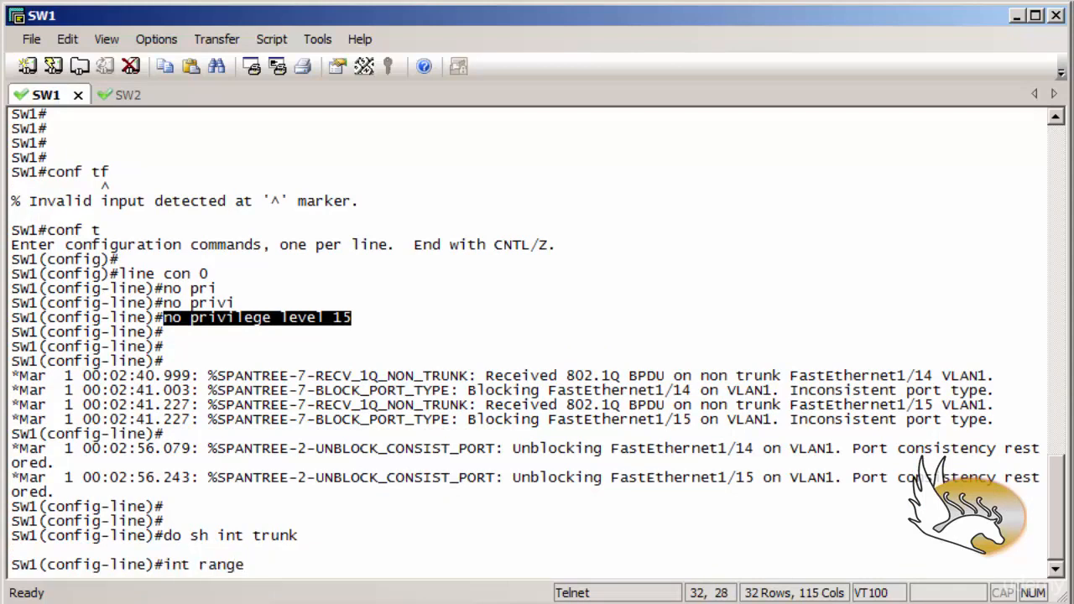
text(fa1/14- 1)
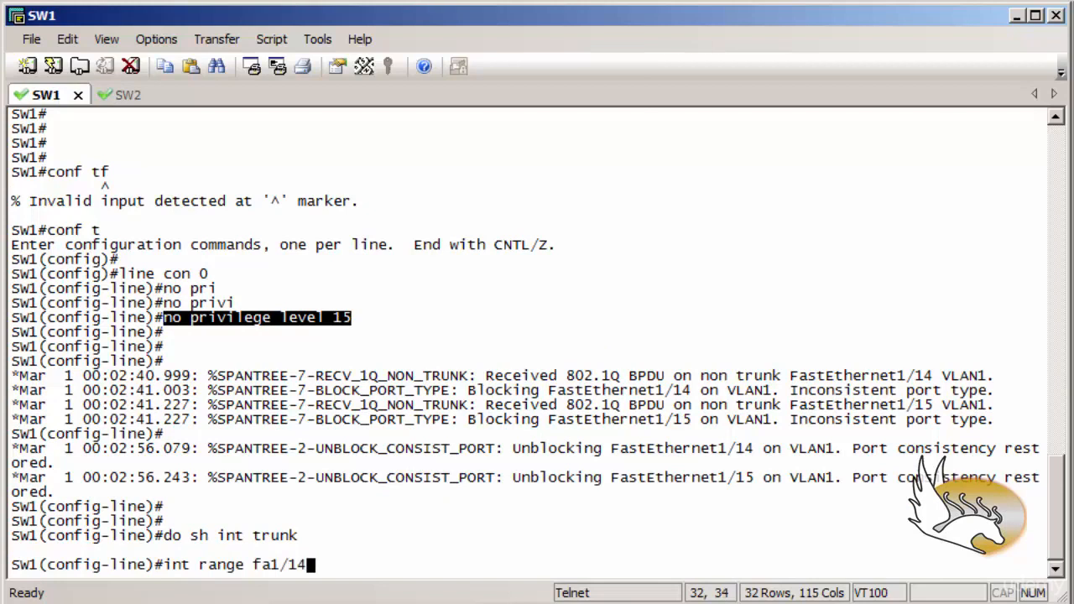
key(BackSpace)
key(BackSpace)
key(BackSpace)
text(- 15)
key(Return)
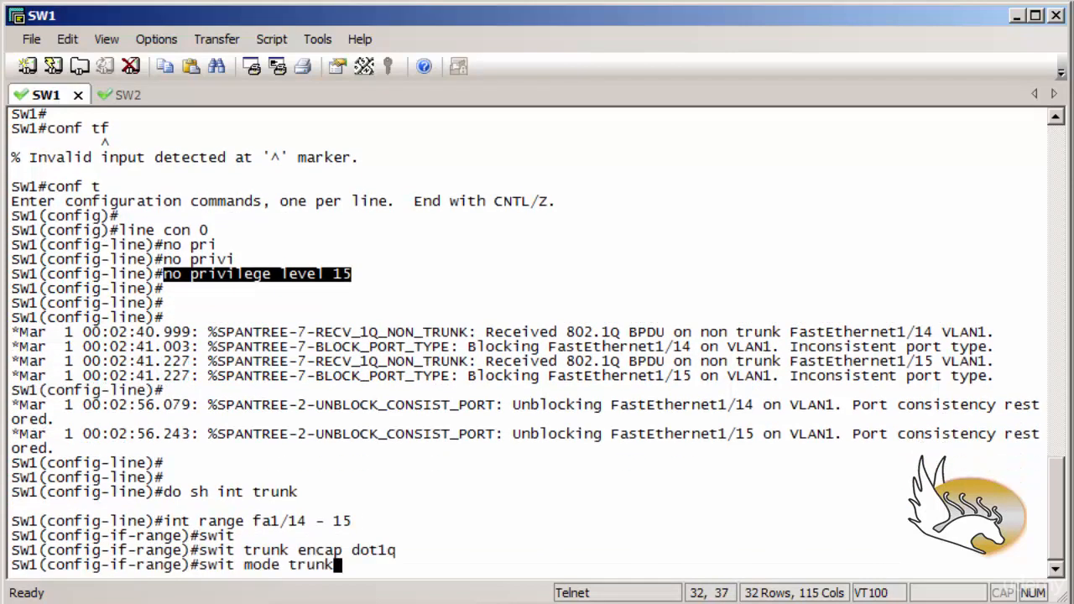
key(Return)
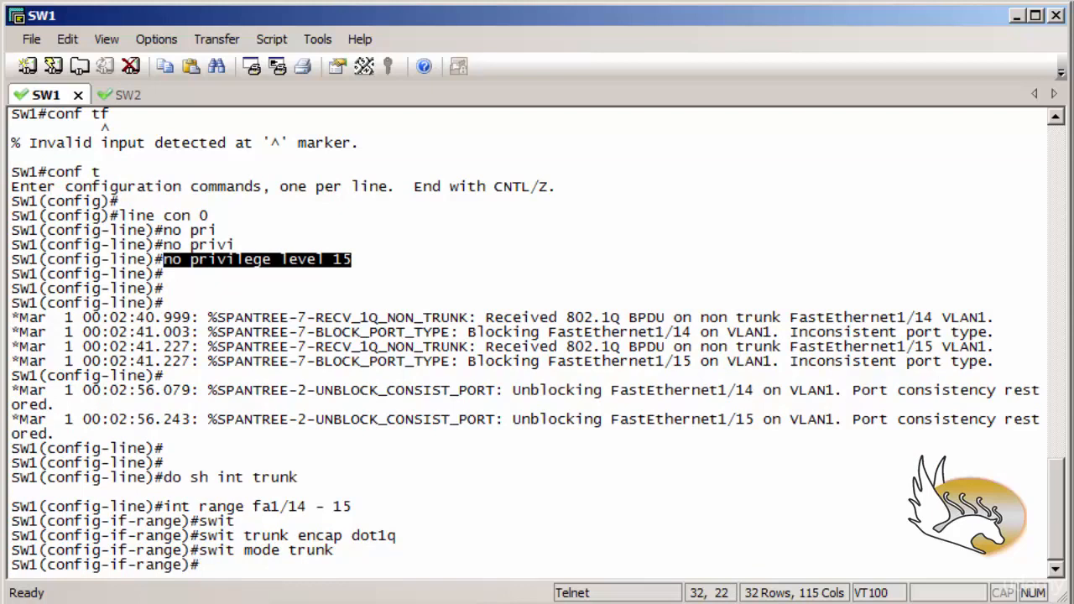
Step: Leave configuration mode on SW1 with end and verify its trunk ports with sh int trunk
key(Return)
text(end)
key(Return)
key(Return)
key(Return)
key(Return)
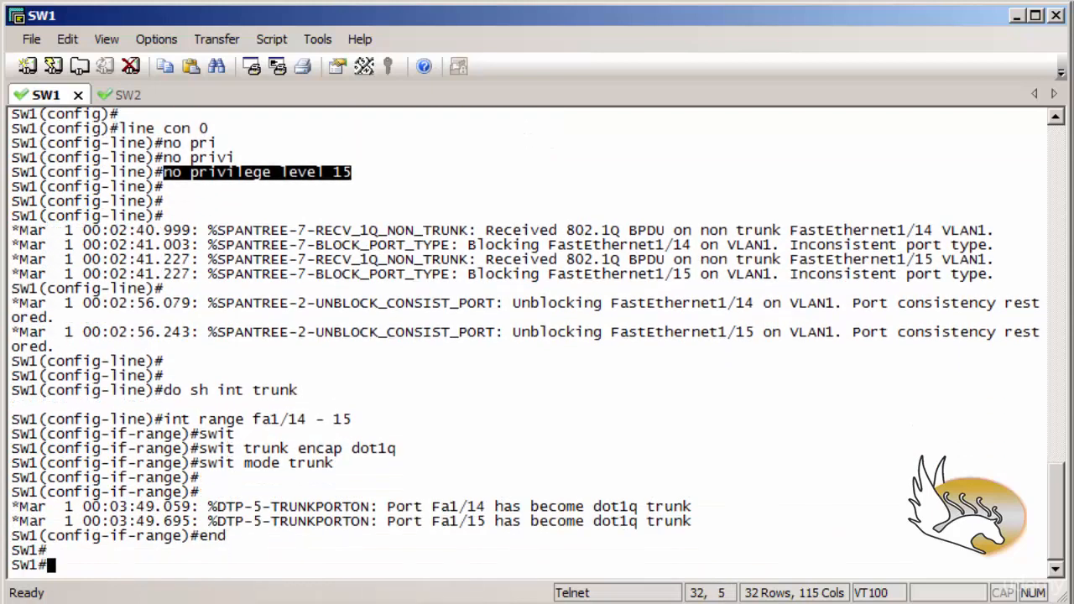
key(Return)
key(Return)
text(sh int )
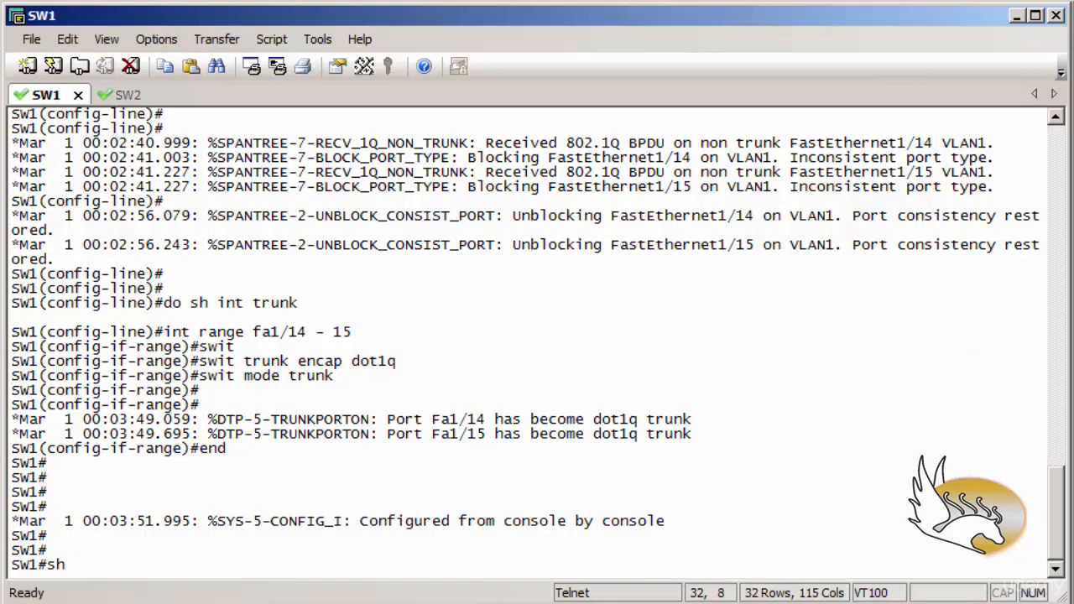
text(trunk)
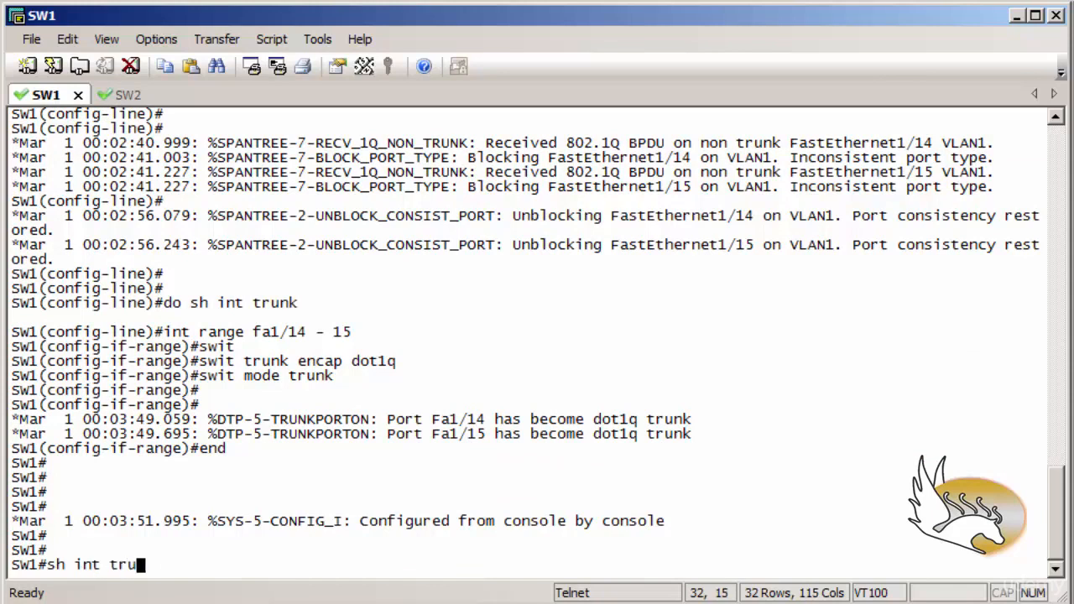
key(Return)
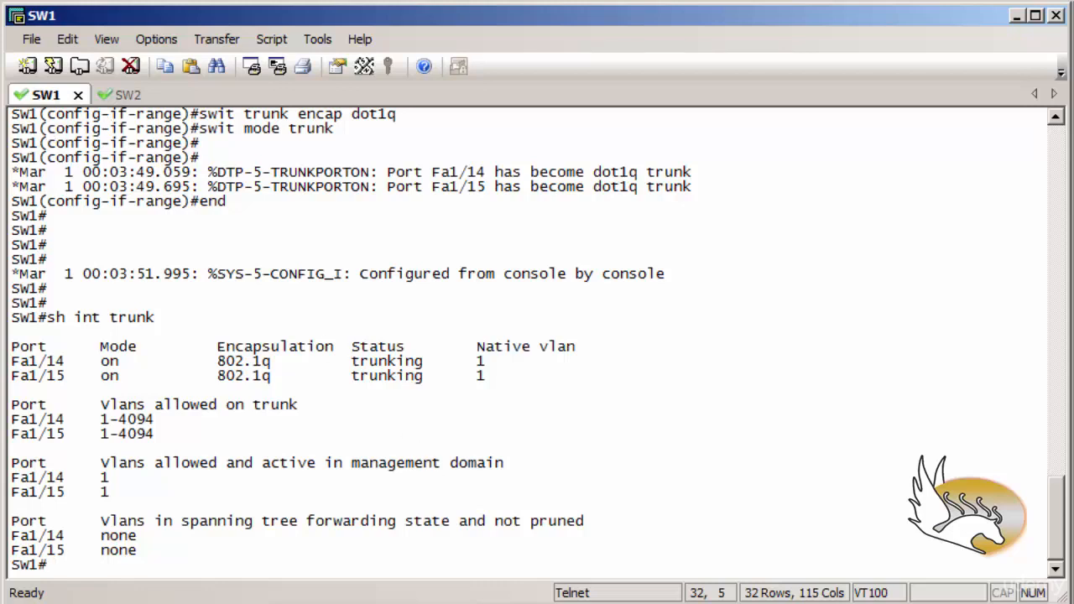
Step: Switch to GNS3, start saving the project under a new name, agree to stop all devices, and name it CCNP_LAB
key(alt+Tab)
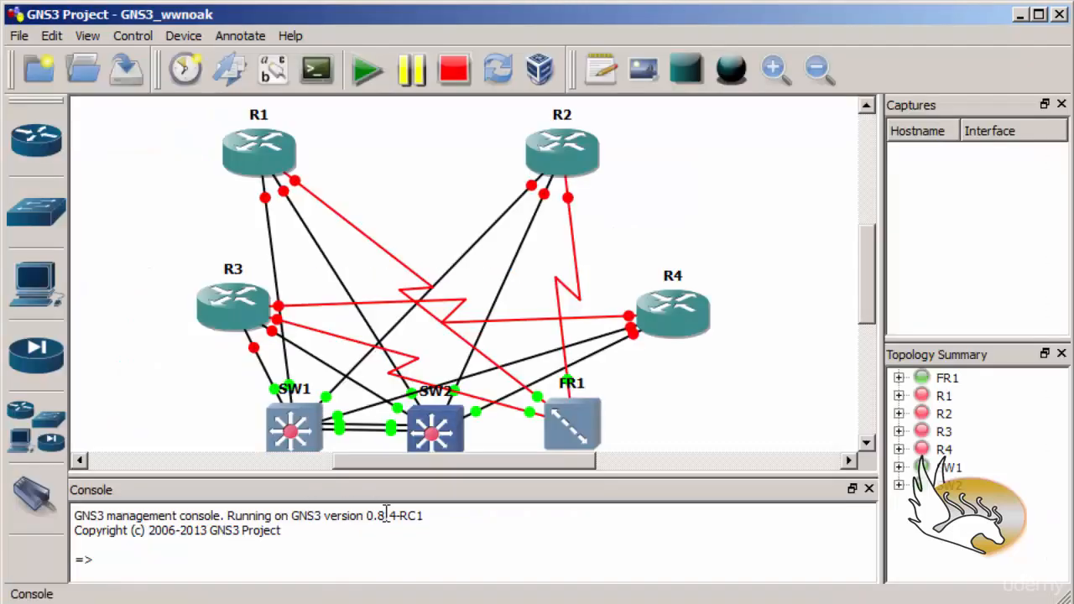
click(18, 36)
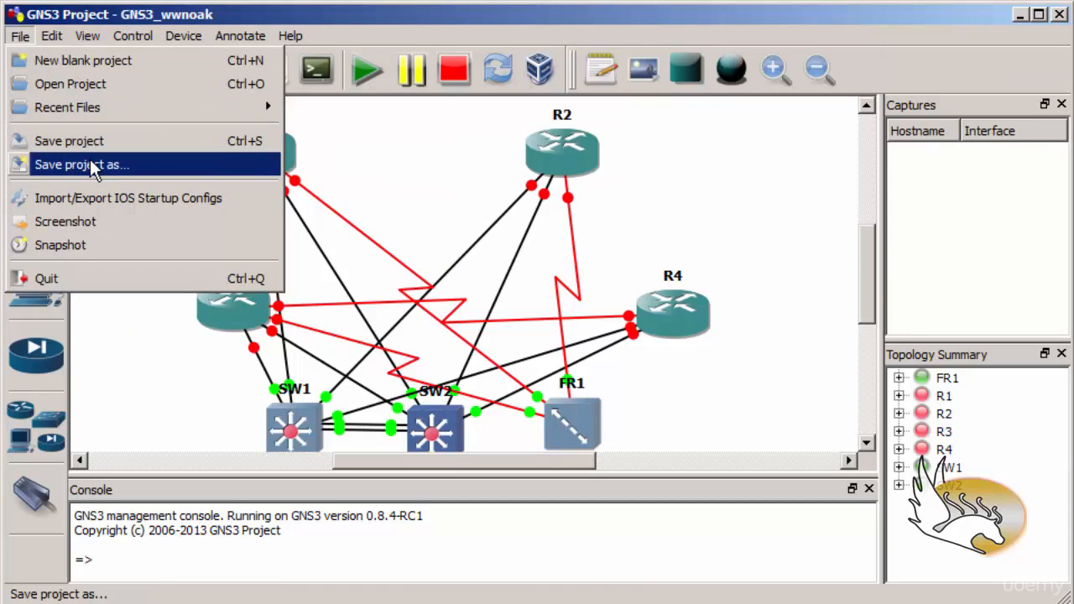
click(145, 172)
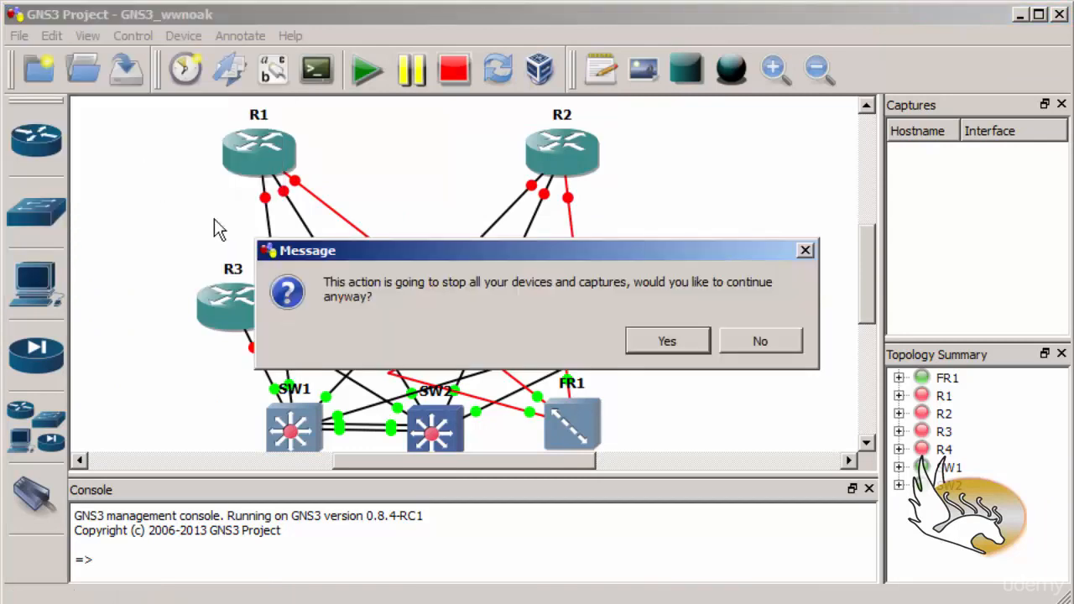
click(642, 341)
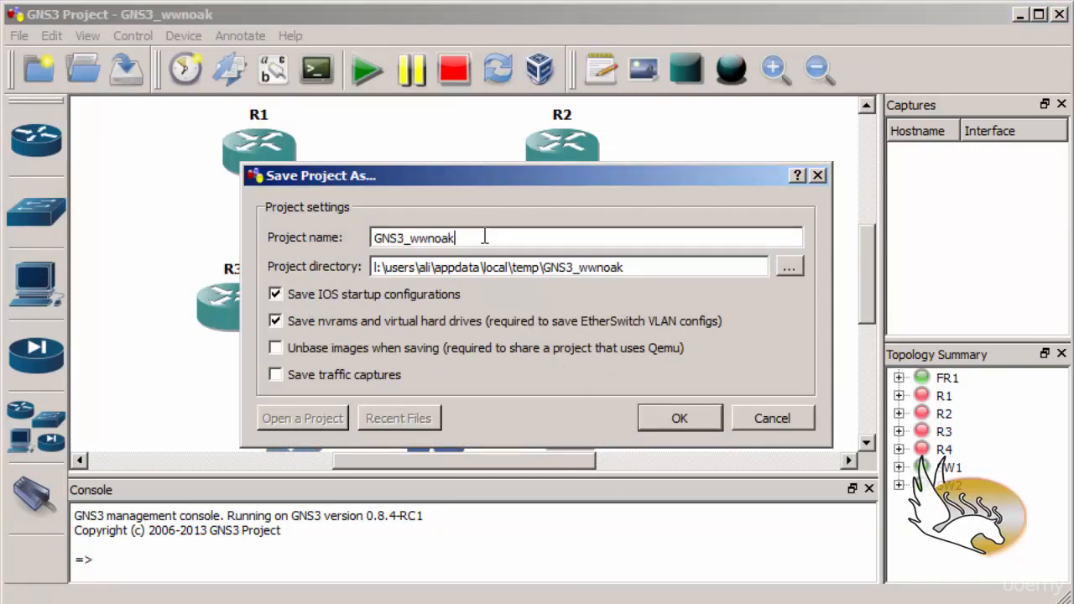
drag(482, 237, 362, 238)
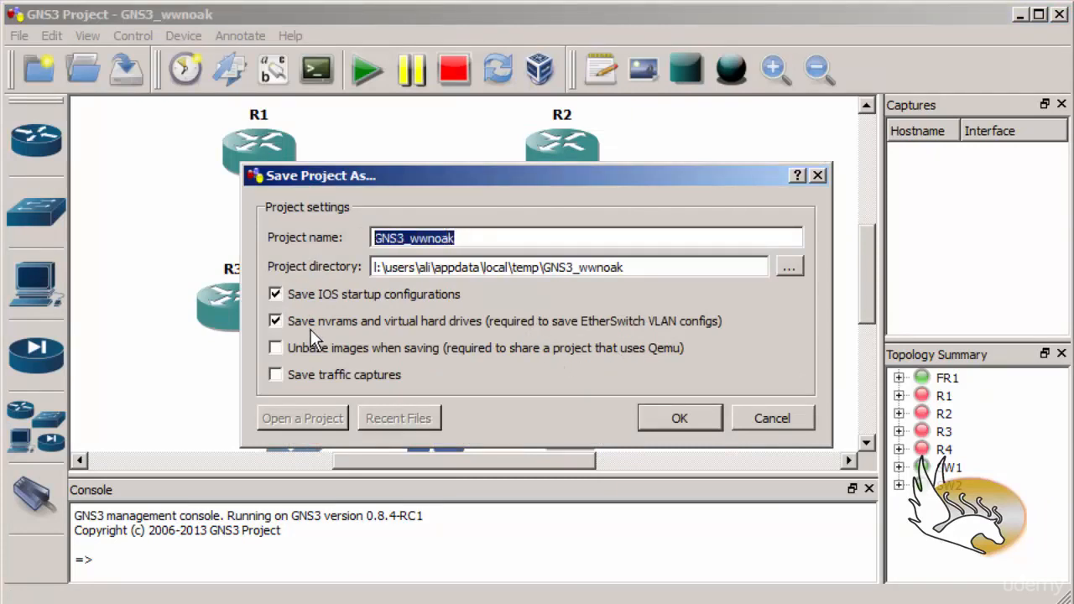
text(CCNP )
text(LAB)
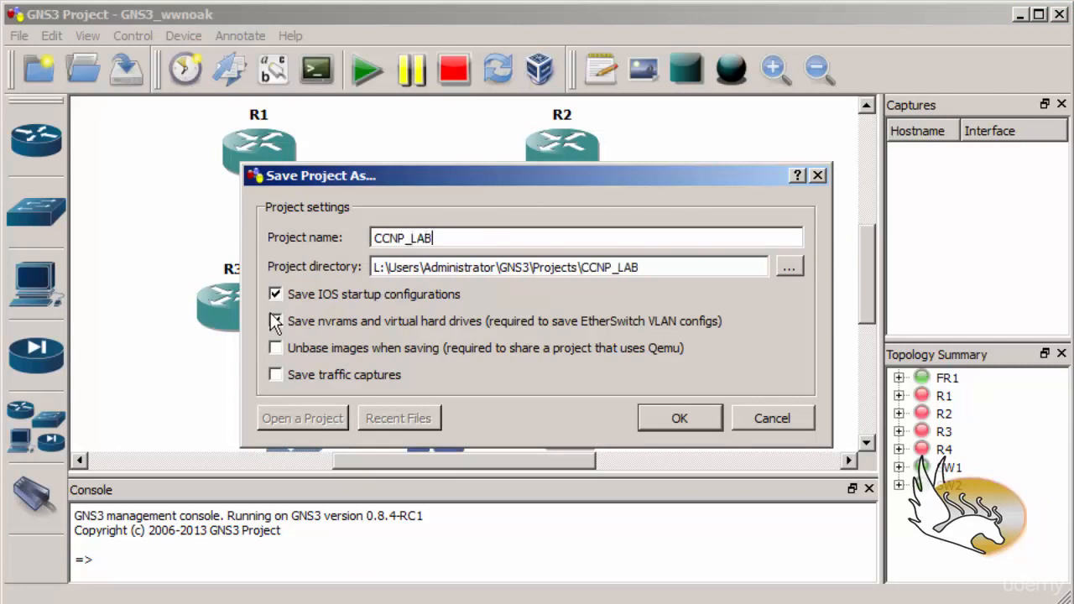
Step: Choose the PR_CCNP_LABS folder under GNS3\TEST on drive R: as the project location and save the project
click(793, 269)
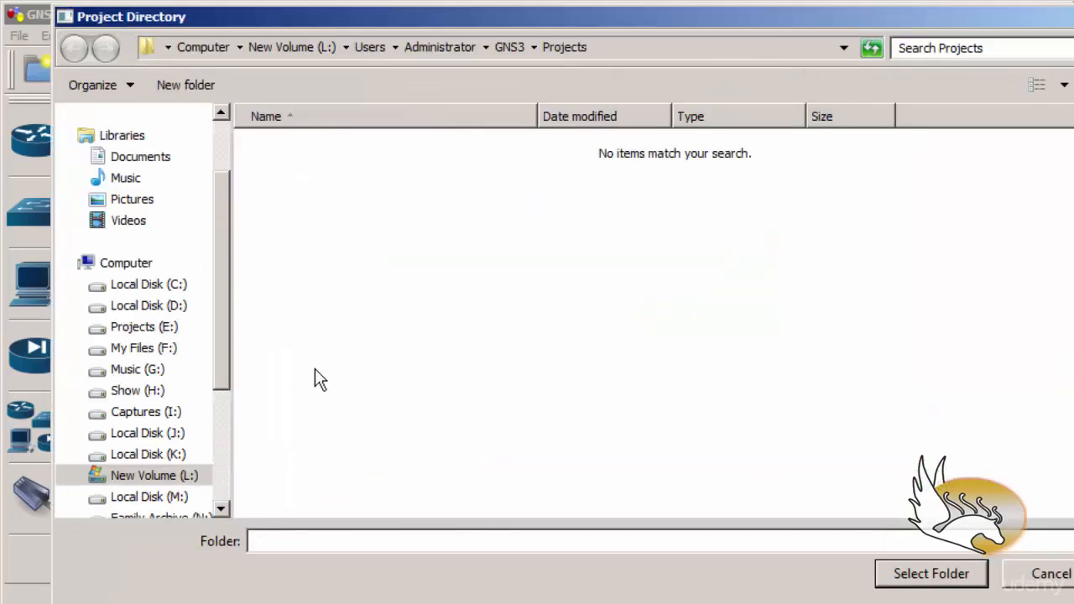
drag(218, 344, 243, 492)
click(187, 412)
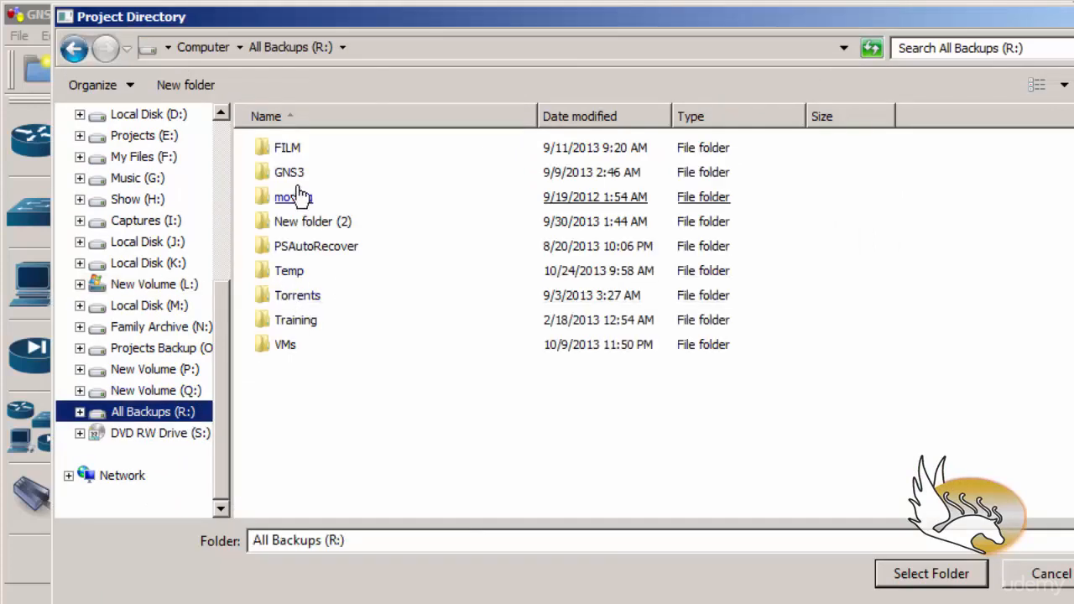
click(294, 180)
double_click(295, 178)
double_click(310, 346)
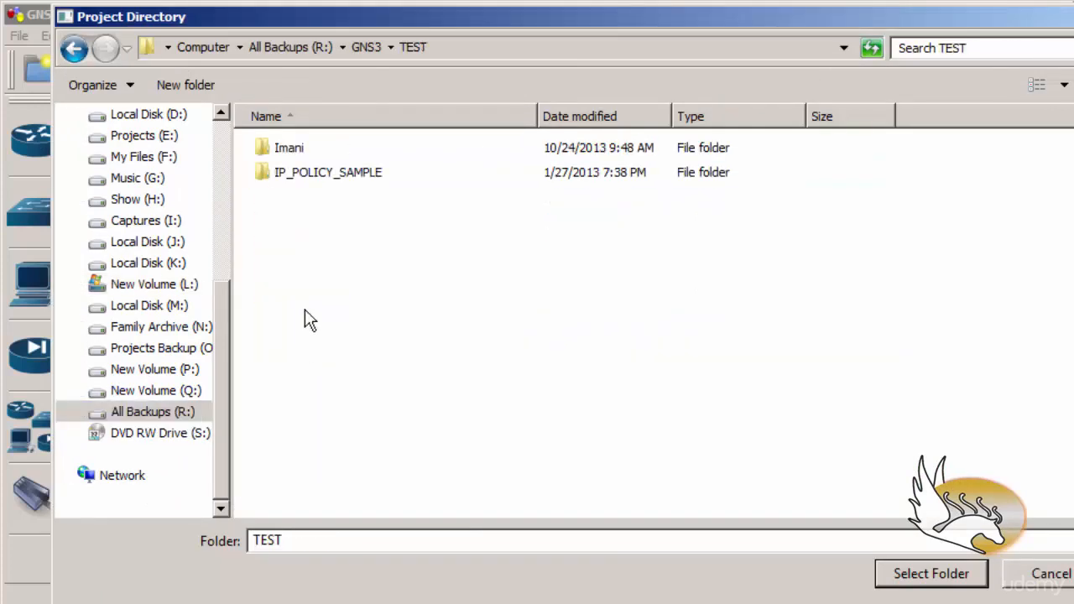
double_click(296, 151)
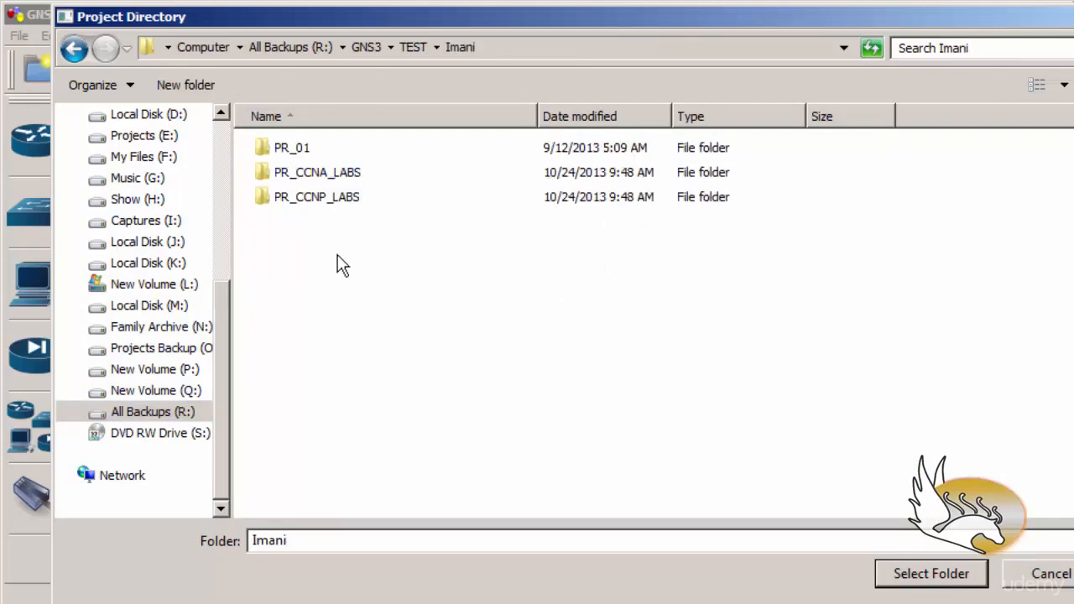
double_click(321, 196)
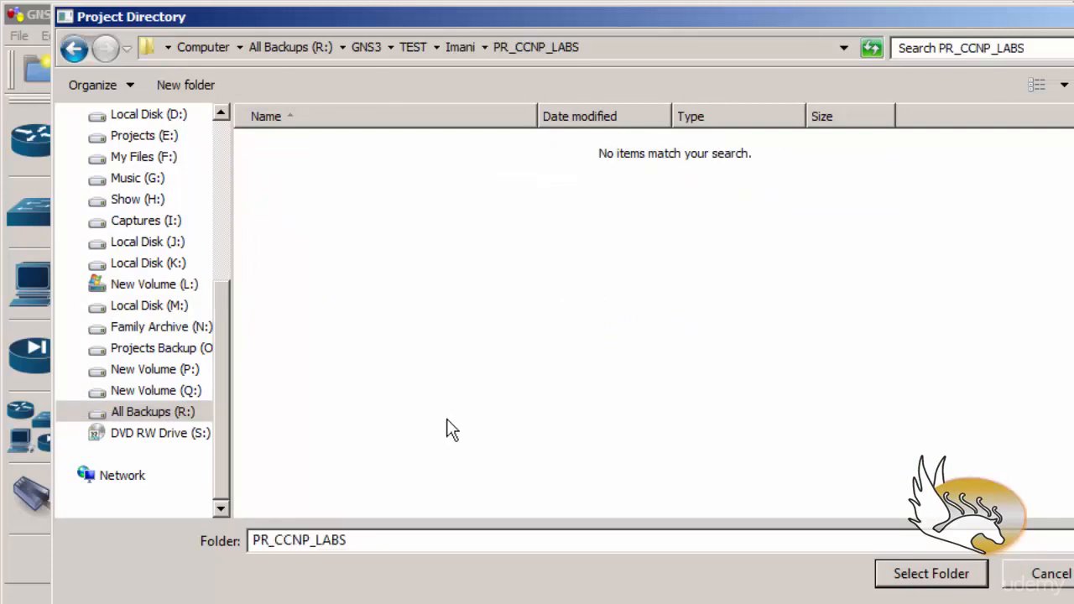
click(902, 575)
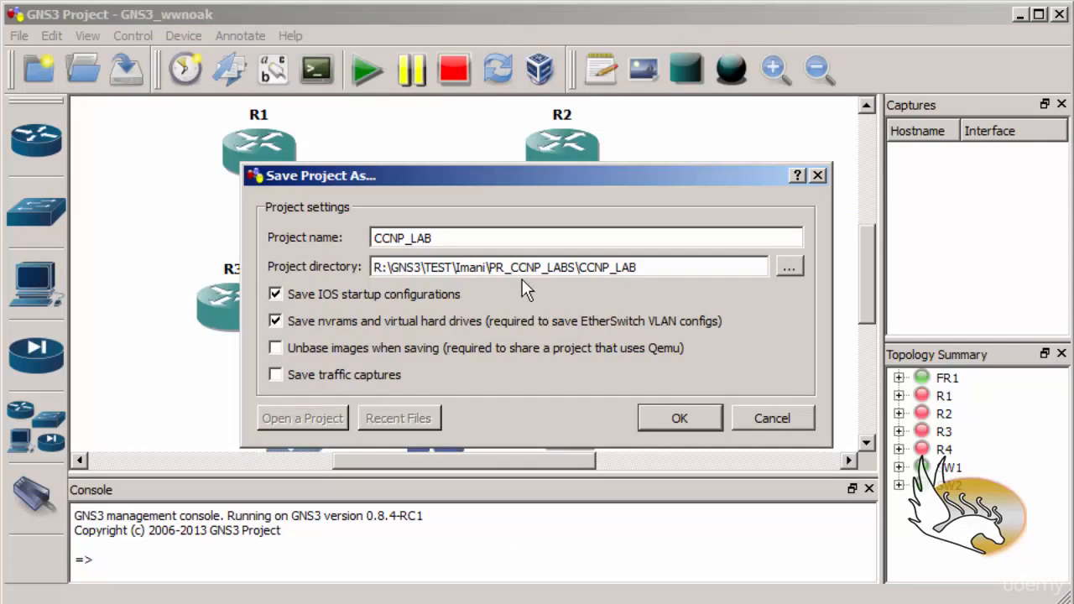
click(667, 411)
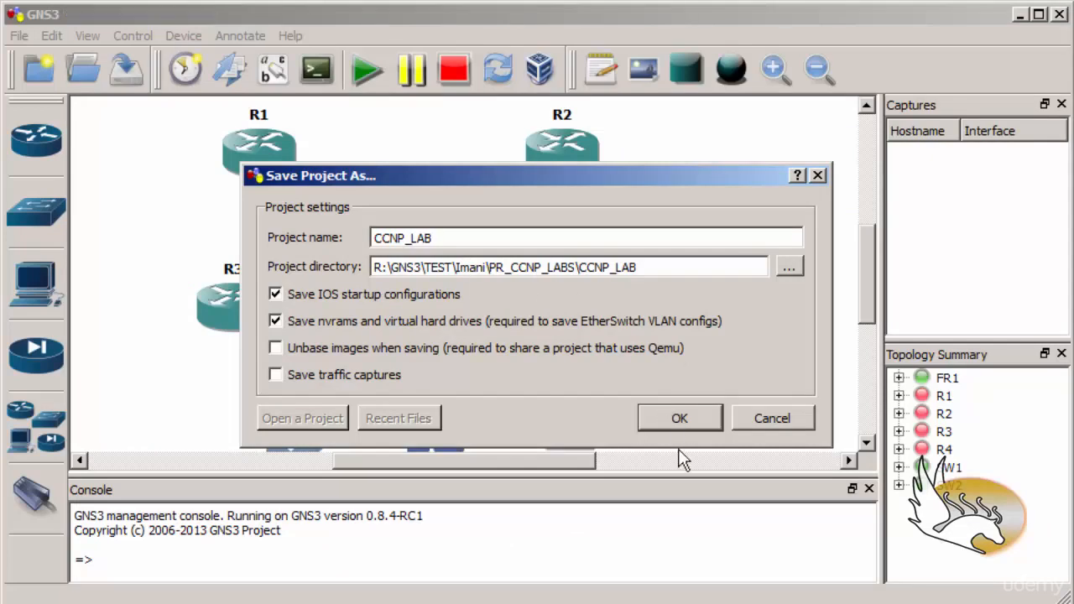
click(691, 557)
key(ctrl+s)
key(BackSpace)
key(ctrl+s)
key(Return)
key(Return)
key(Return)
key(ctrl+s)
key(Return)
key(Return)
key(Return)
key(Return)
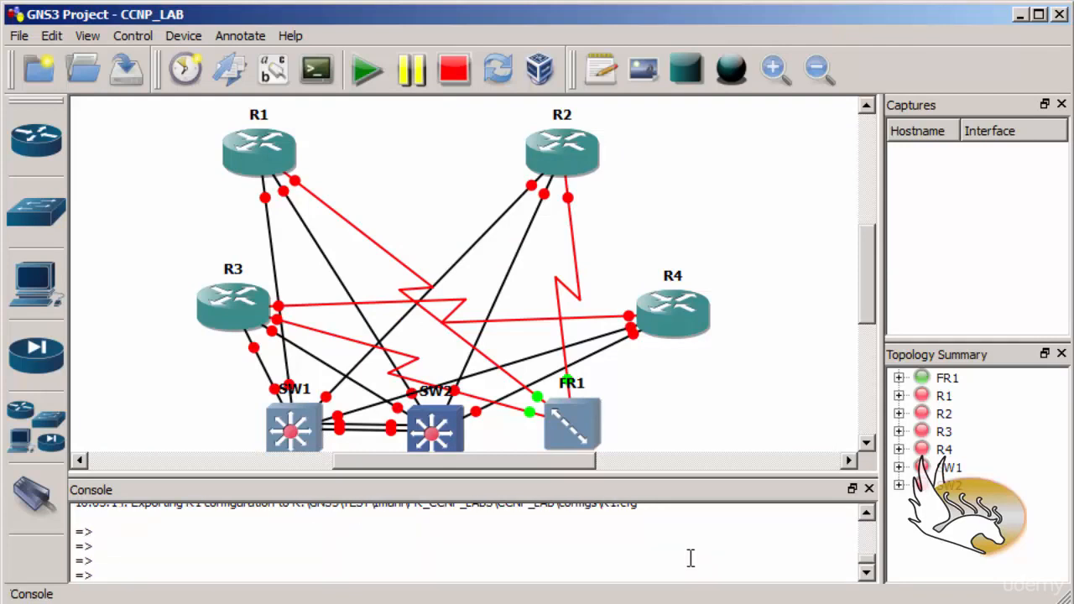